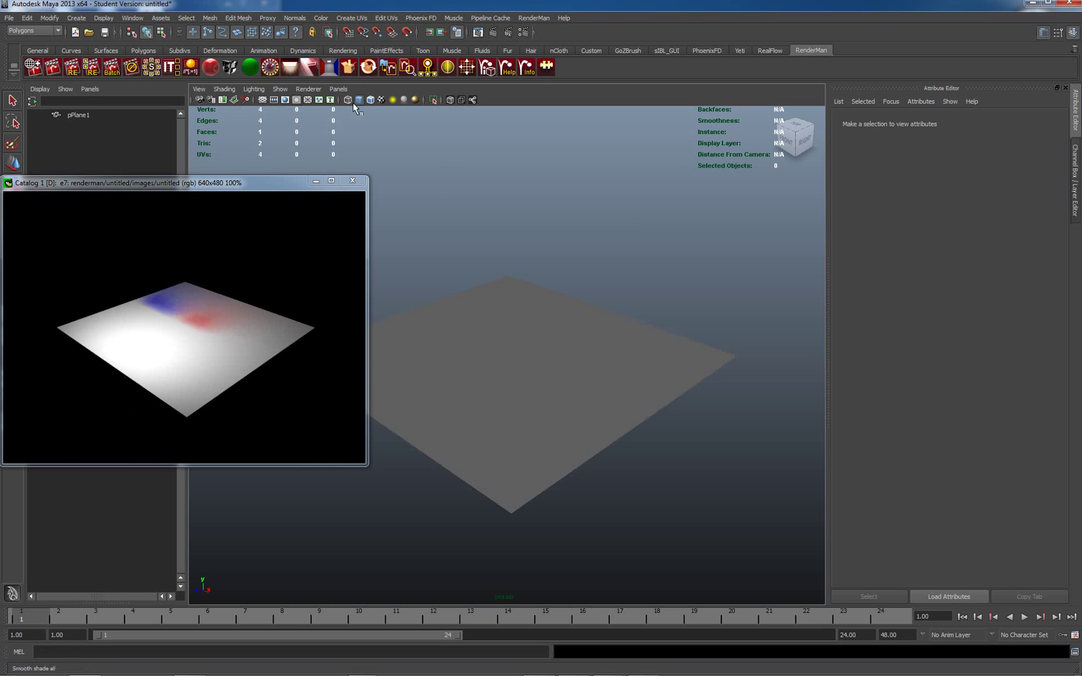
# - Create a RenderMan area light, raise it above the plane and enlarge it
pyautogui.click(296, 69)
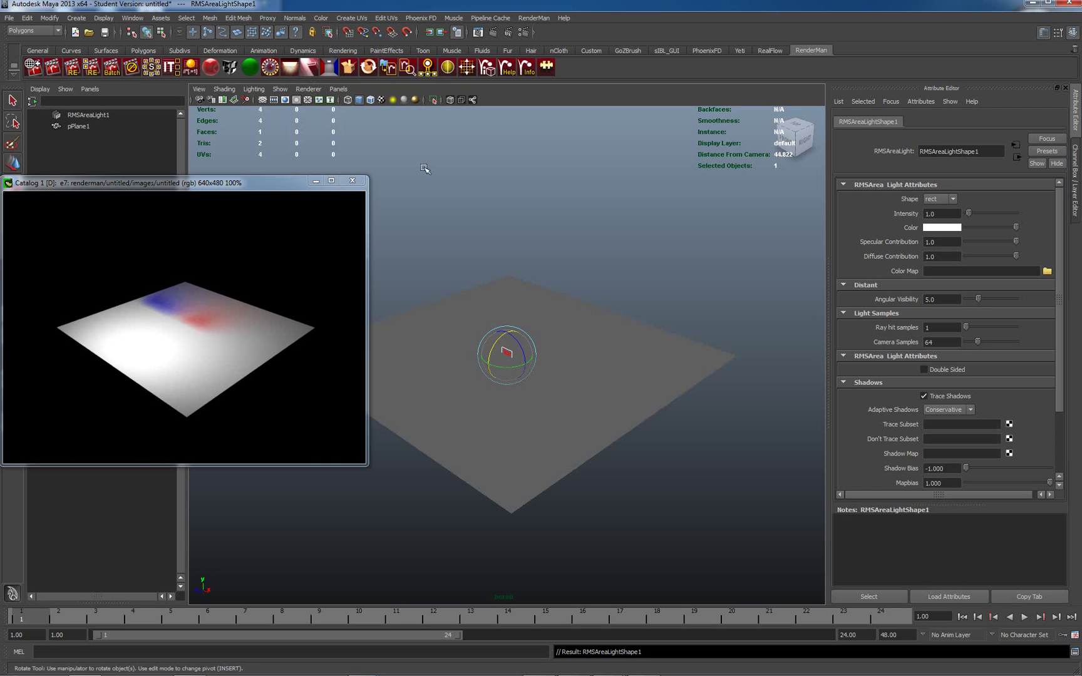
pyautogui.press('w')
pyautogui.moveTo(508, 338); pyautogui.dragTo(626, 207)
pyautogui.press('r')
pyautogui.moveTo(511, 263); pyautogui.dragTo(574, 253)
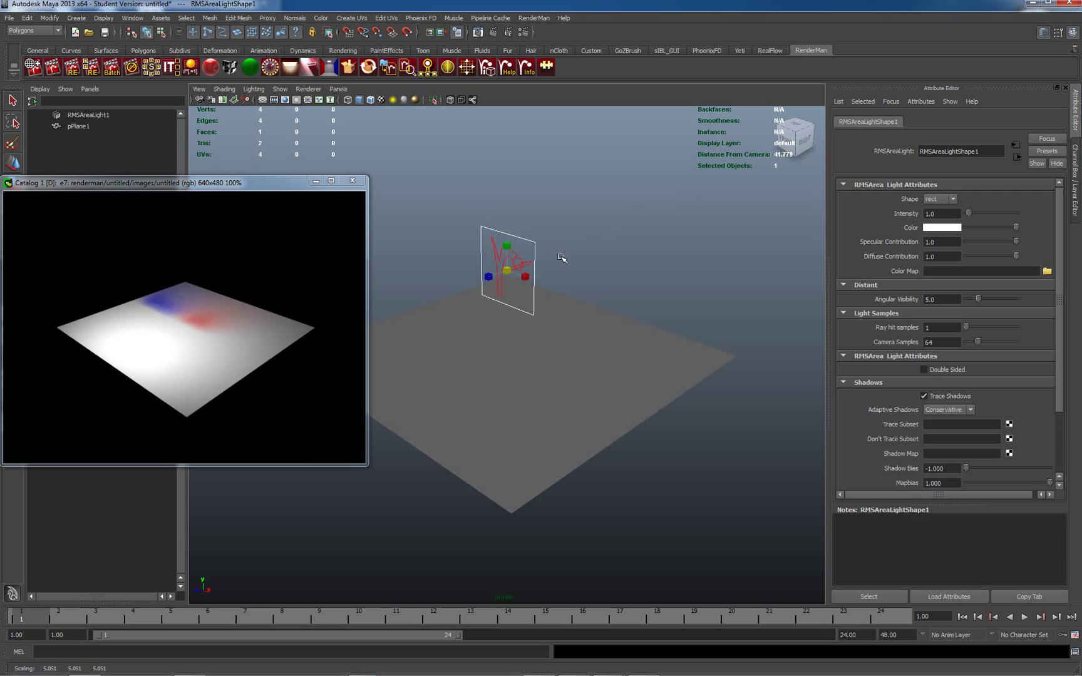
# - Tilt the area light down toward the plane, move it higher and forward, and select it
pyautogui.press('e')
pyautogui.moveTo(490, 263); pyautogui.dragTo(512, 251)
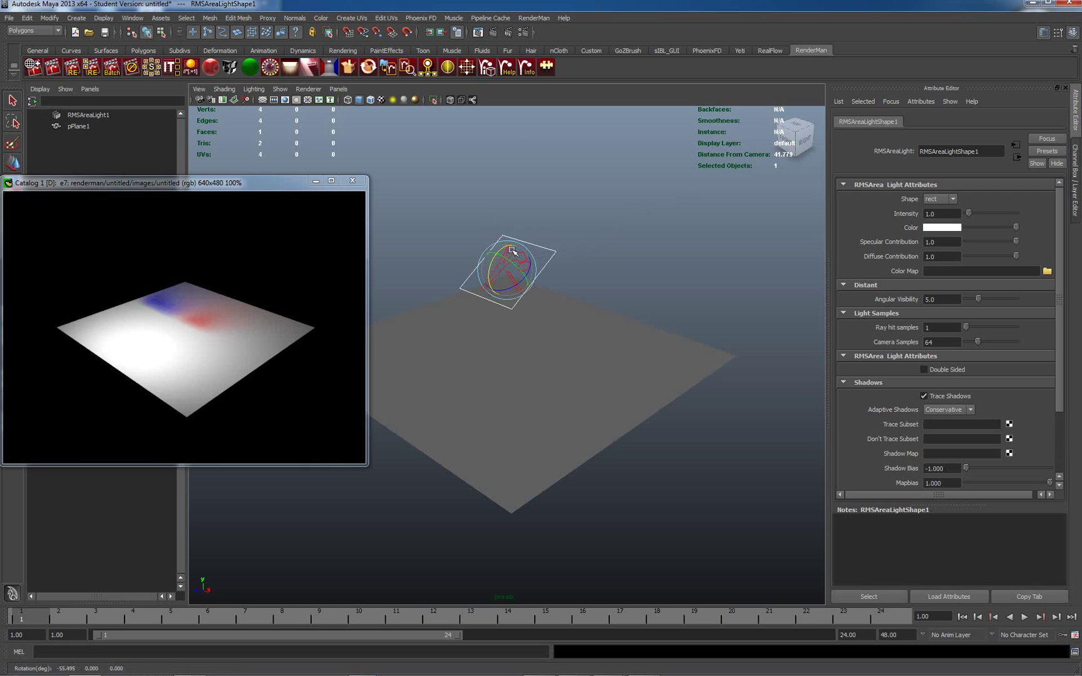
pyautogui.press('w')
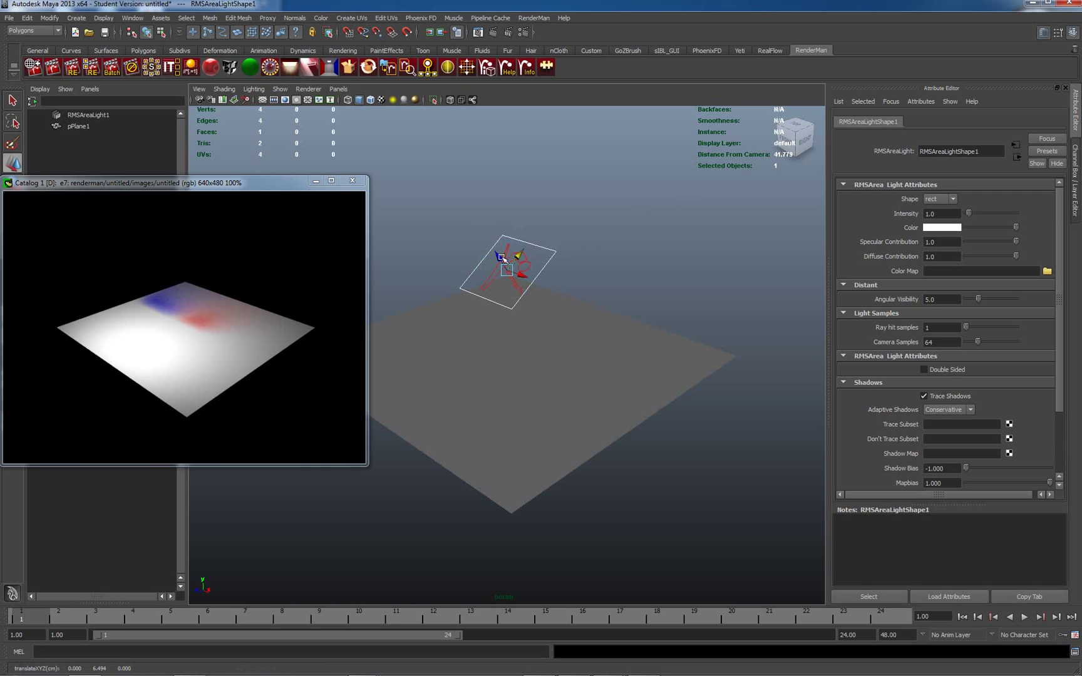
pyautogui.moveTo(506, 260); pyautogui.dragTo(476, 249)
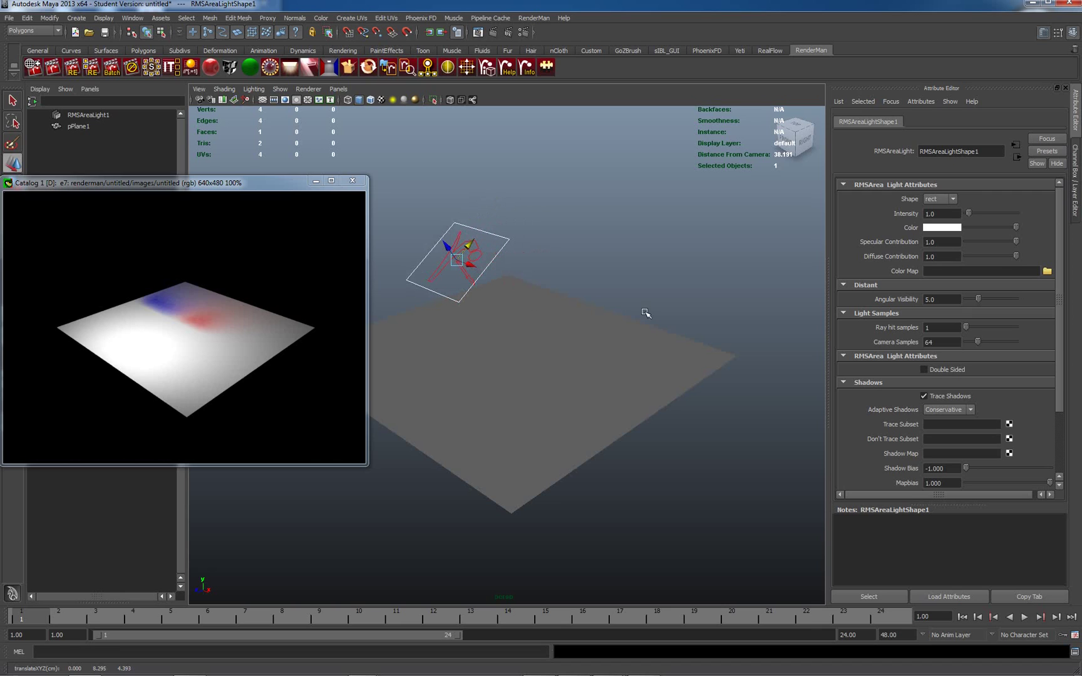
pyautogui.click(495, 250)
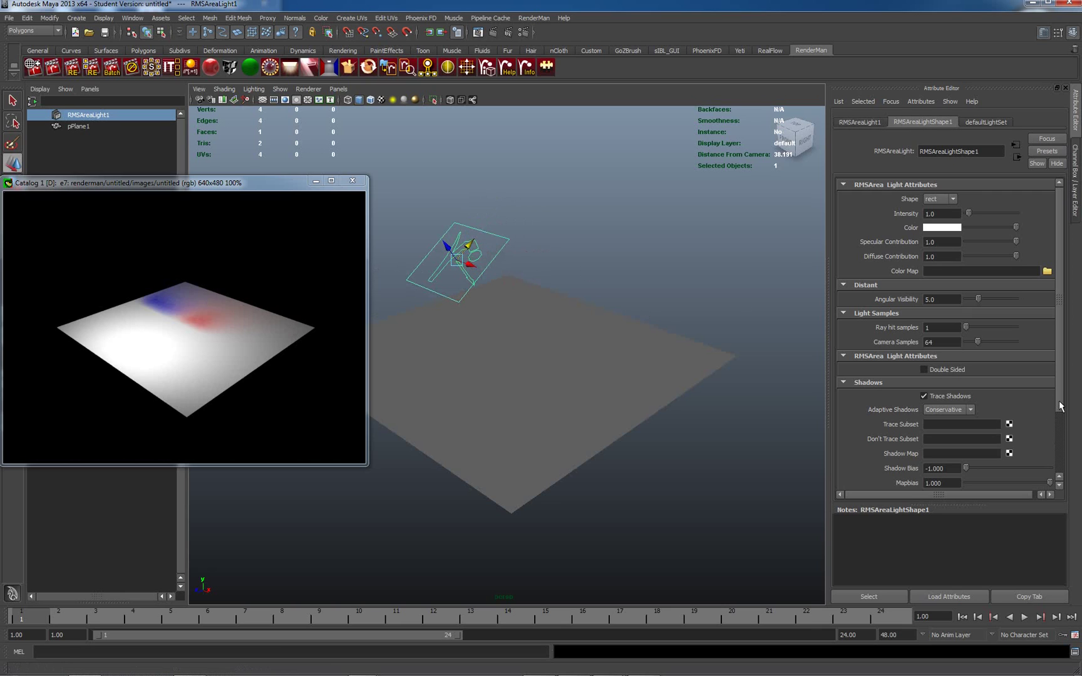
pyautogui.scroll(-4, 1060, 406)
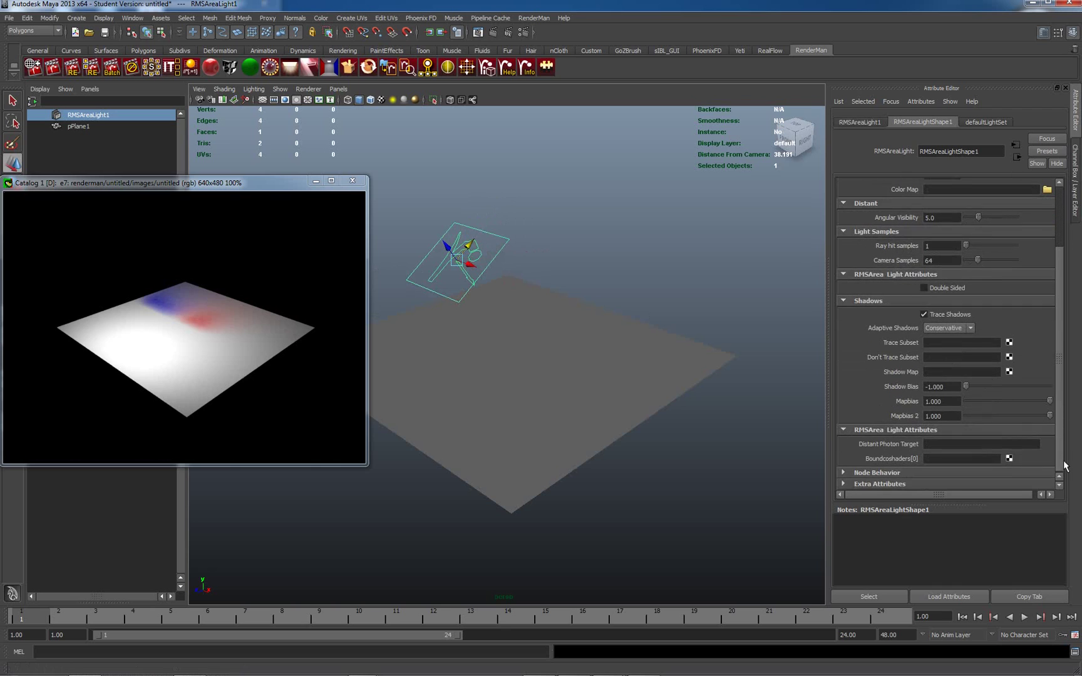
# - Create an RMSLightBlocker from Boundcoshaders, lift and scale it up above the plane, then re-render
pyautogui.rightClick(930, 456)
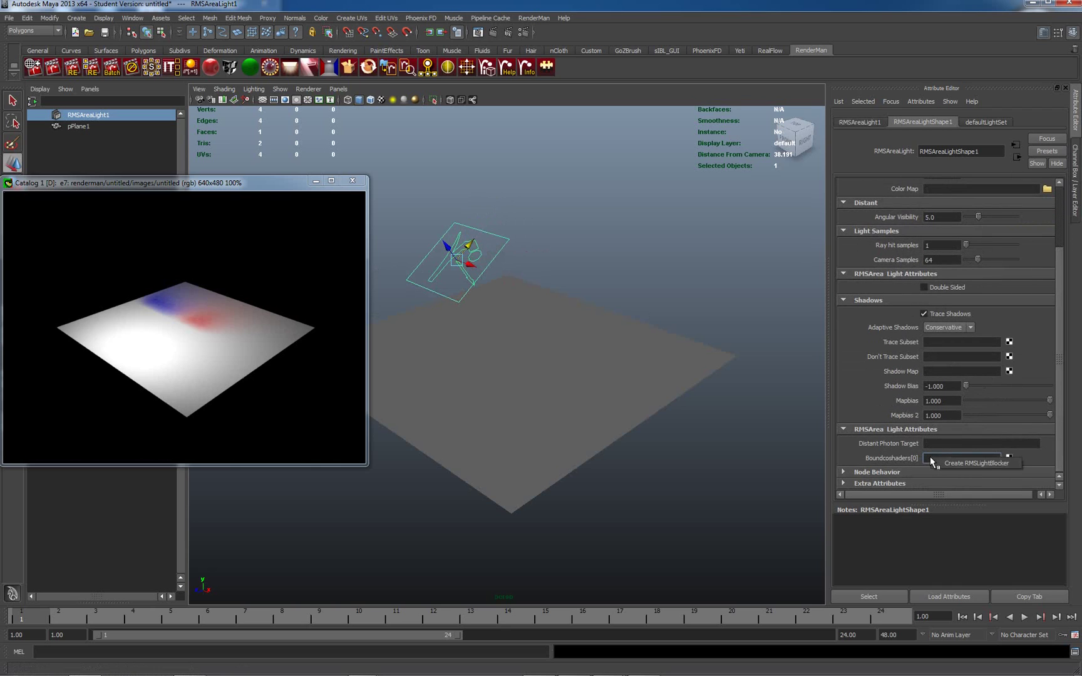
pyautogui.click(970, 464)
pyautogui.moveTo(509, 341); pyautogui.dragTo(510, 293)
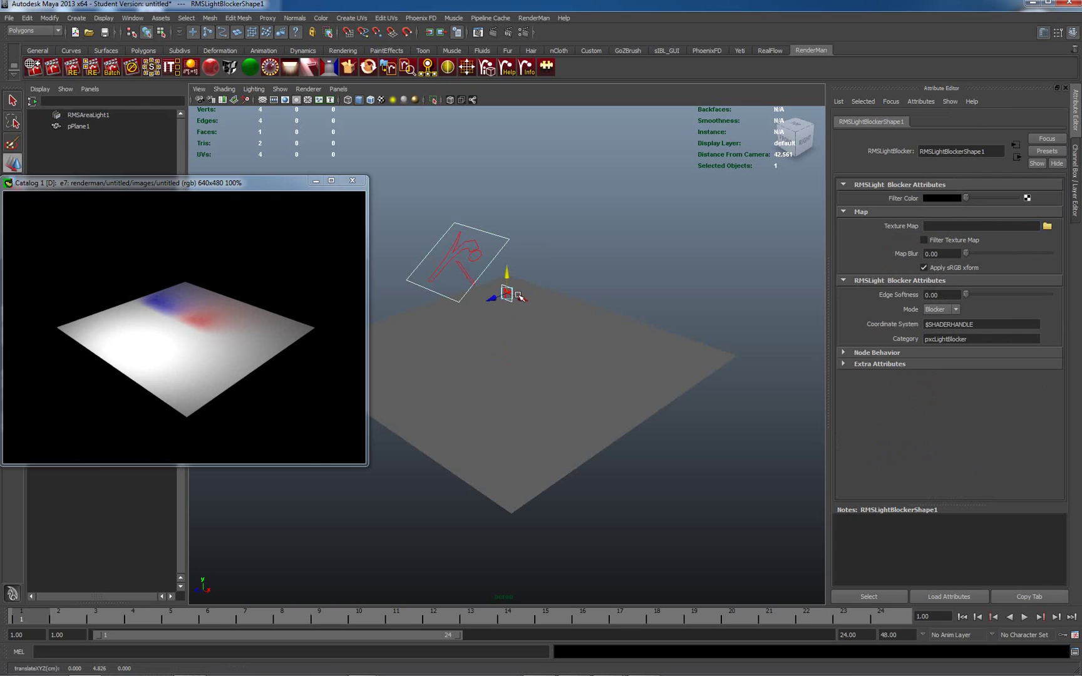
pyautogui.press('r')
pyautogui.moveTo(507, 293); pyautogui.dragTo(645, 208)
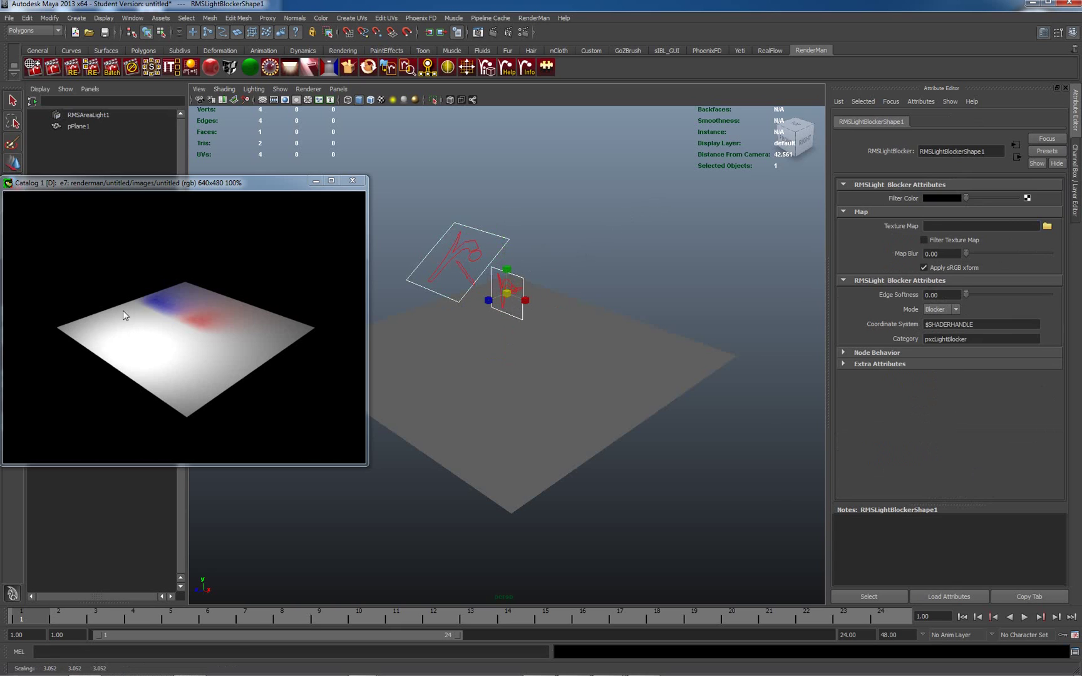
pyautogui.rightClick(136, 280)
pyautogui.click(157, 286)
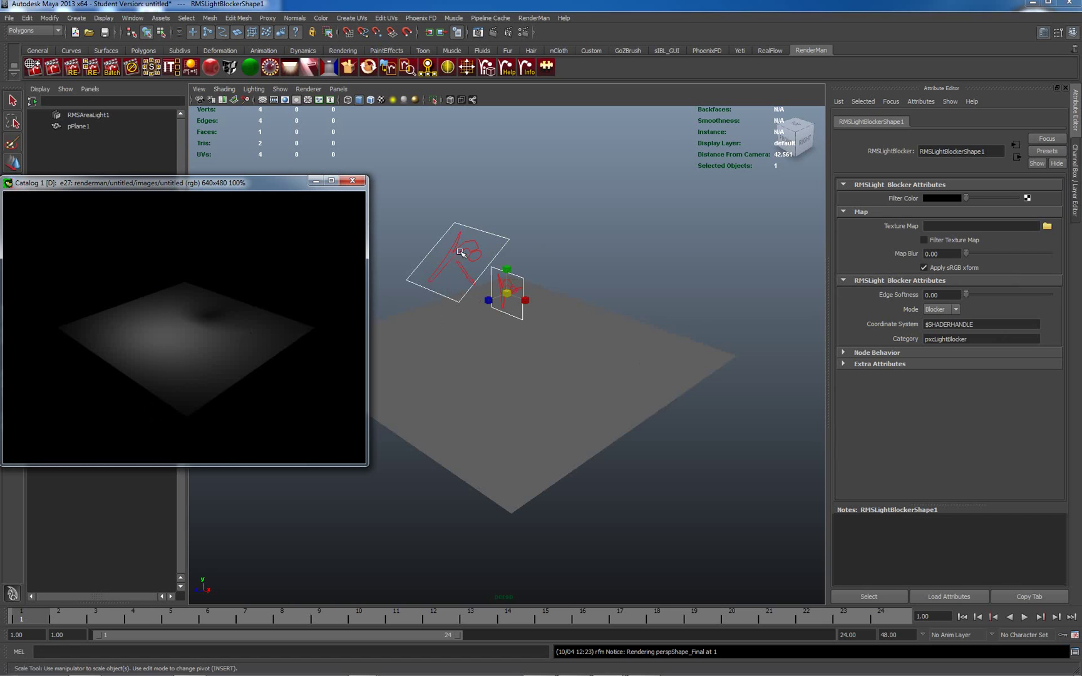
# - Rotate the light blocker so it lies flat beneath the area light
pyautogui.keyDown('alt'); pyautogui.moveTo(710, 447); pyautogui.dragTo(638, 426); pyautogui.keyUp('alt')
pyautogui.press('e')
pyautogui.moveTo(519, 269); pyautogui.dragTo(543, 285)
# - Re-render the preview from a higher angle, then zoom closer and select RMSAreaLight1
pyautogui.moveTo(469, 466)
pyautogui.keyDown('alt'); pyautogui.mouseDown()
pyautogui.moveTo(512, 456)
pyautogui.moveTo(564, 469)
pyautogui.moveTo(478, 475)
pyautogui.mouseUp(); pyautogui.keyUp('alt')
pyautogui.keyDown('alt'); pyautogui.moveTo(442, 521); pyautogui.dragTo(486, 521); pyautogui.keyUp('alt')
pyautogui.rightClick(225, 346)
pyautogui.click(194, 300)
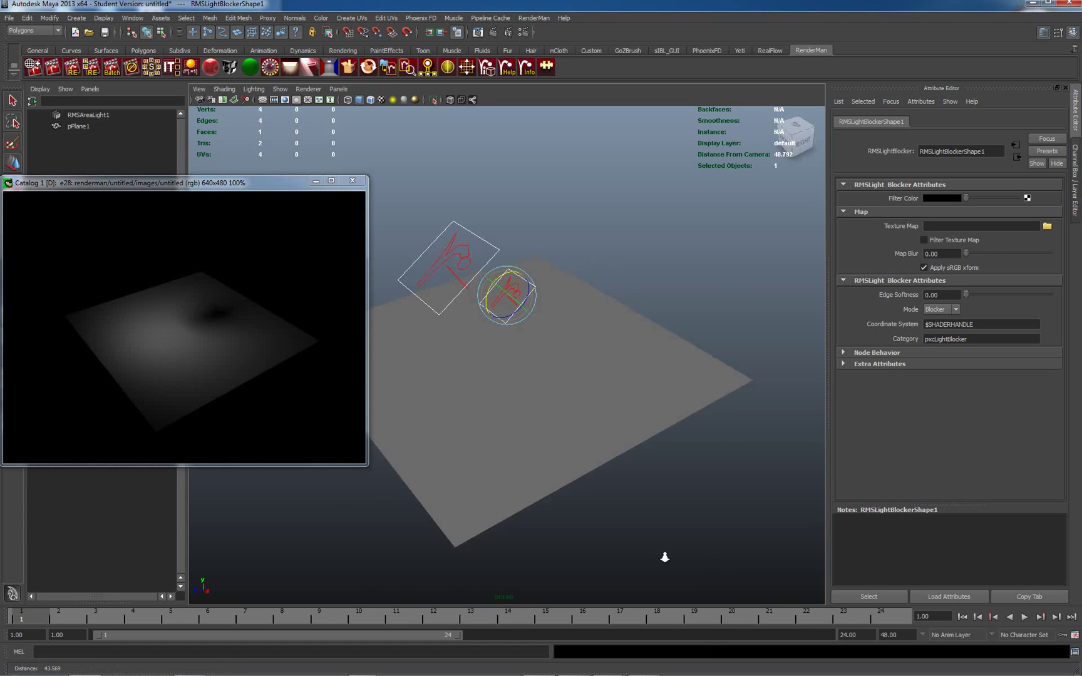
pyautogui.keyDown('alt'); pyautogui.moveTo(664, 558); pyautogui.dragTo(574, 327, button='right'); pyautogui.keyUp('alt')
pyautogui.click(499, 216)
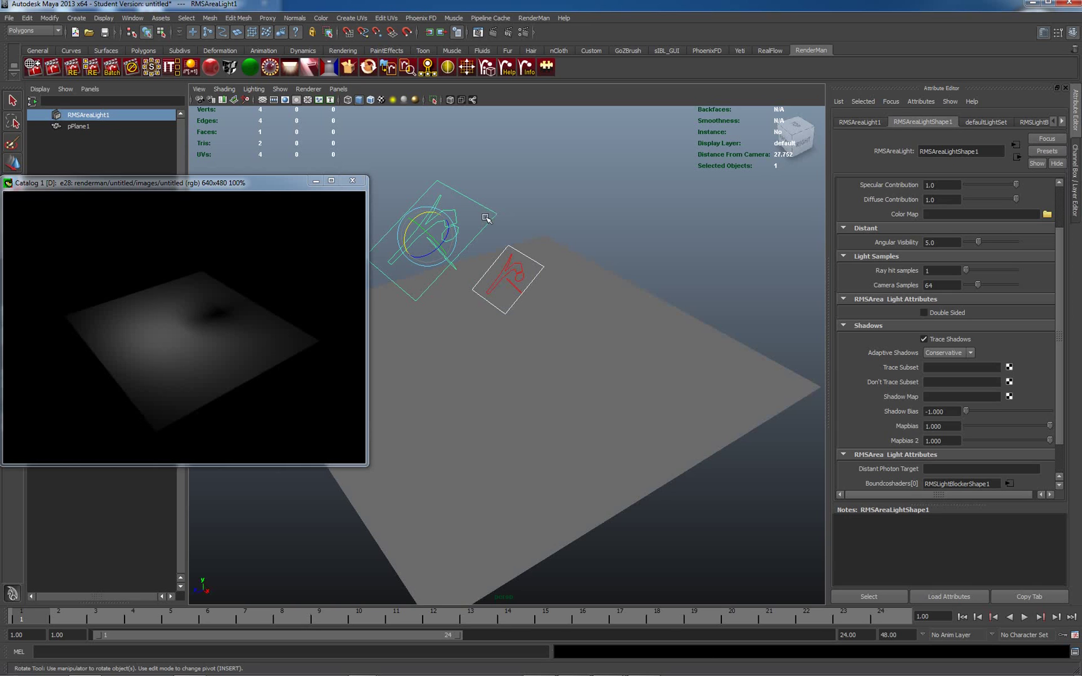
# - Shrink the area light to a small size and move it up and left
pyautogui.click(510, 193)
pyautogui.click(465, 230)
pyautogui.moveTo(68, 183); pyautogui.dragTo(68, 291)
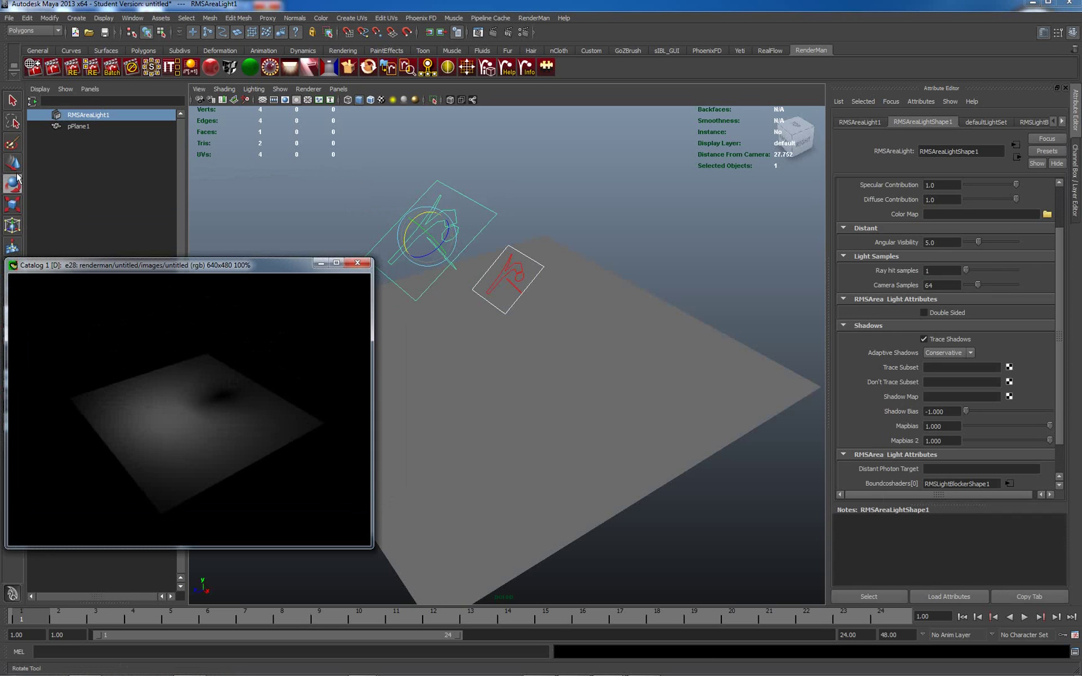
pyautogui.click(13, 205)
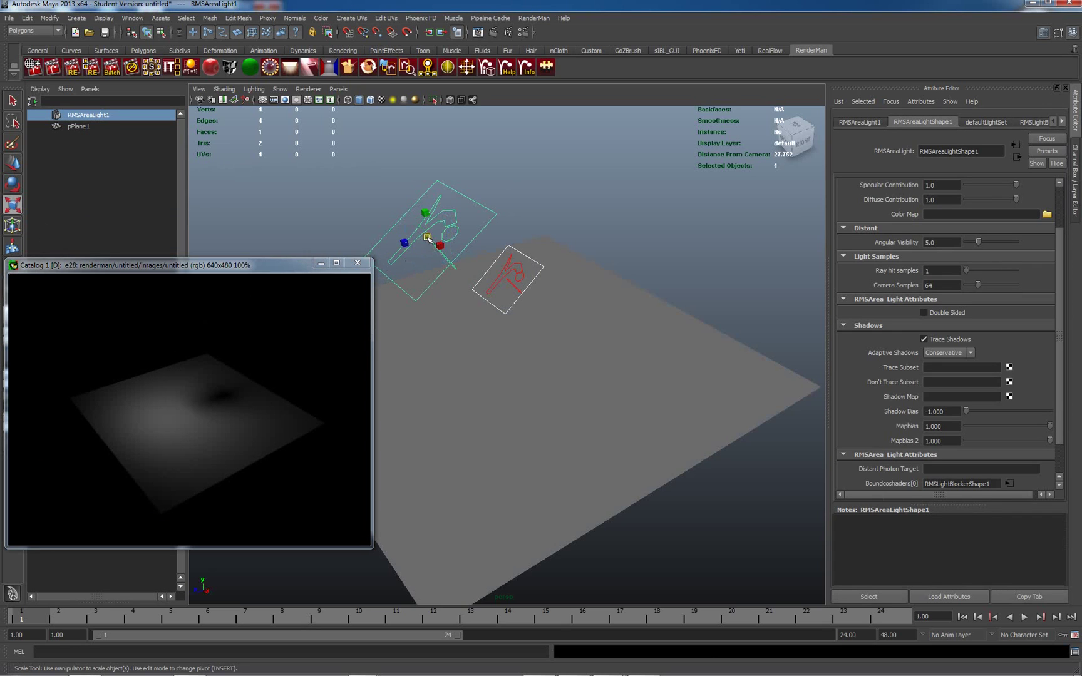
pyautogui.moveTo(427, 237); pyautogui.dragTo(3, 452)
pyautogui.click(13, 164)
pyautogui.moveTo(413, 223); pyautogui.dragTo(308, 188)
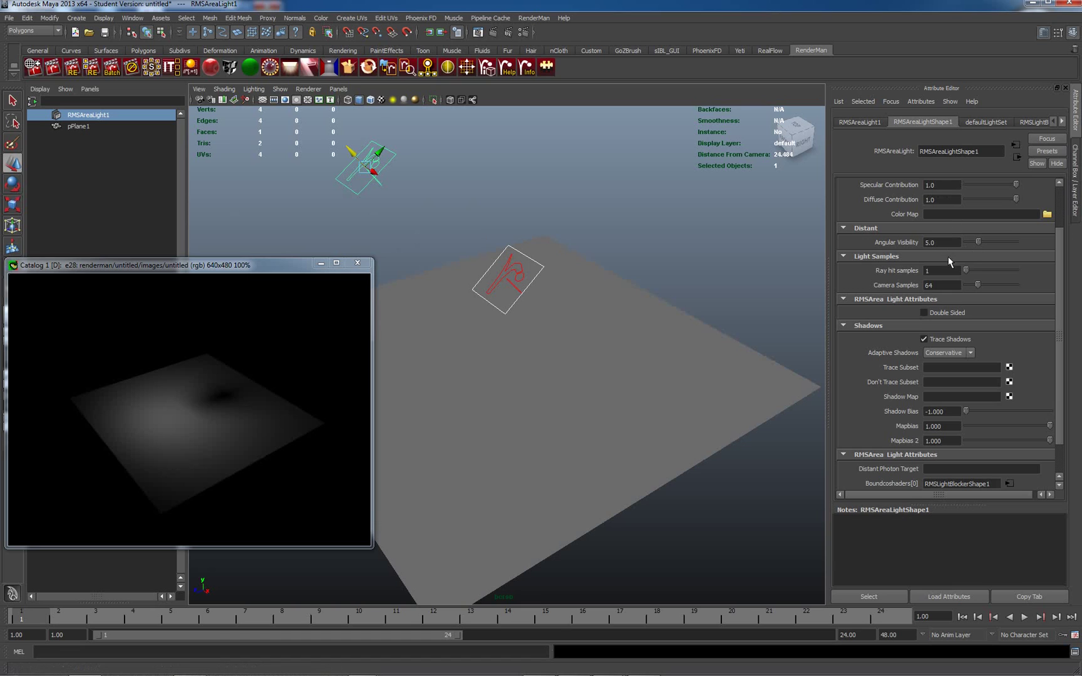
# - Set the area light's Intensity to 4 and re-render to show the square blocker shadow
pyautogui.scroll(3, 1055, 262)
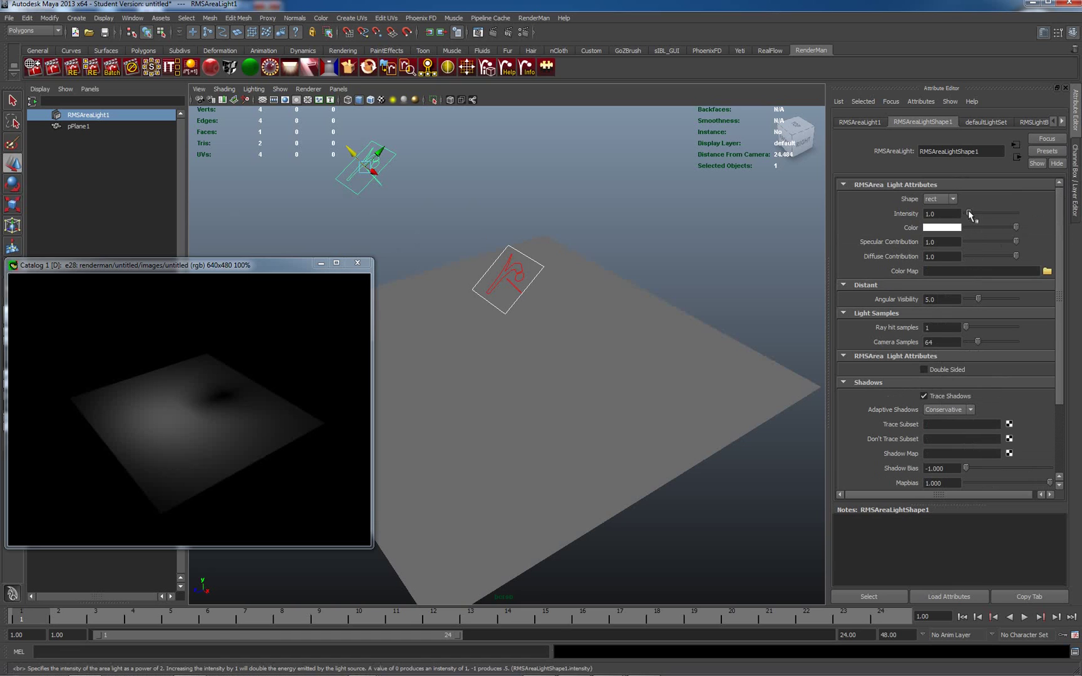
pyautogui.doubleClick(942, 214)
pyautogui.write('4')
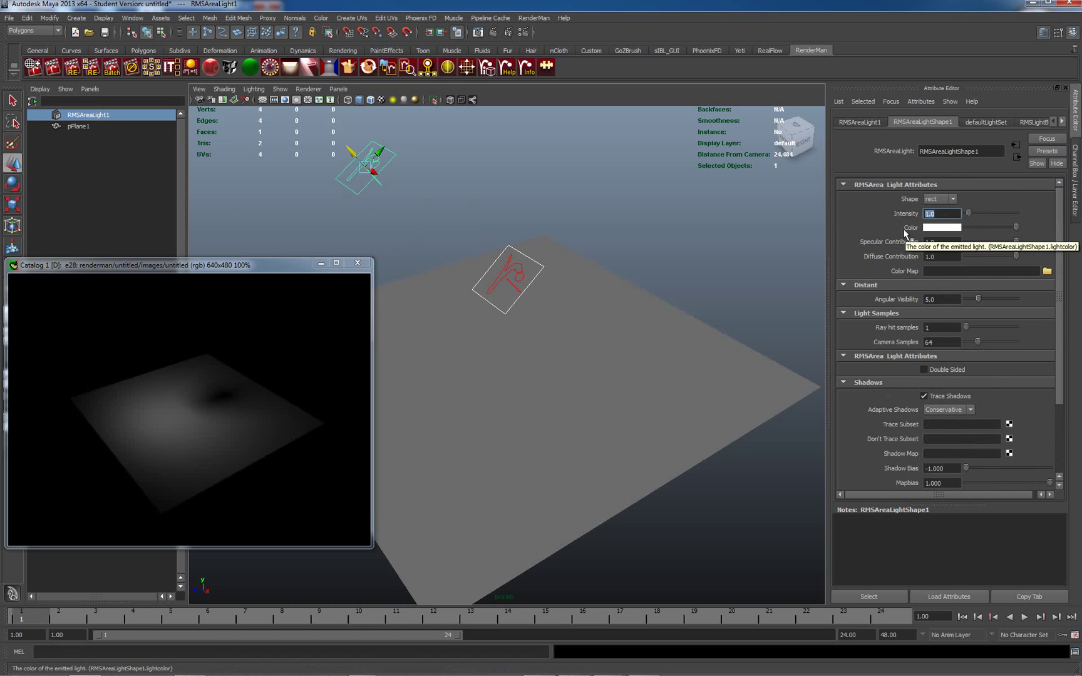
pyautogui.rightClick(192, 376)
pyautogui.click(210, 379)
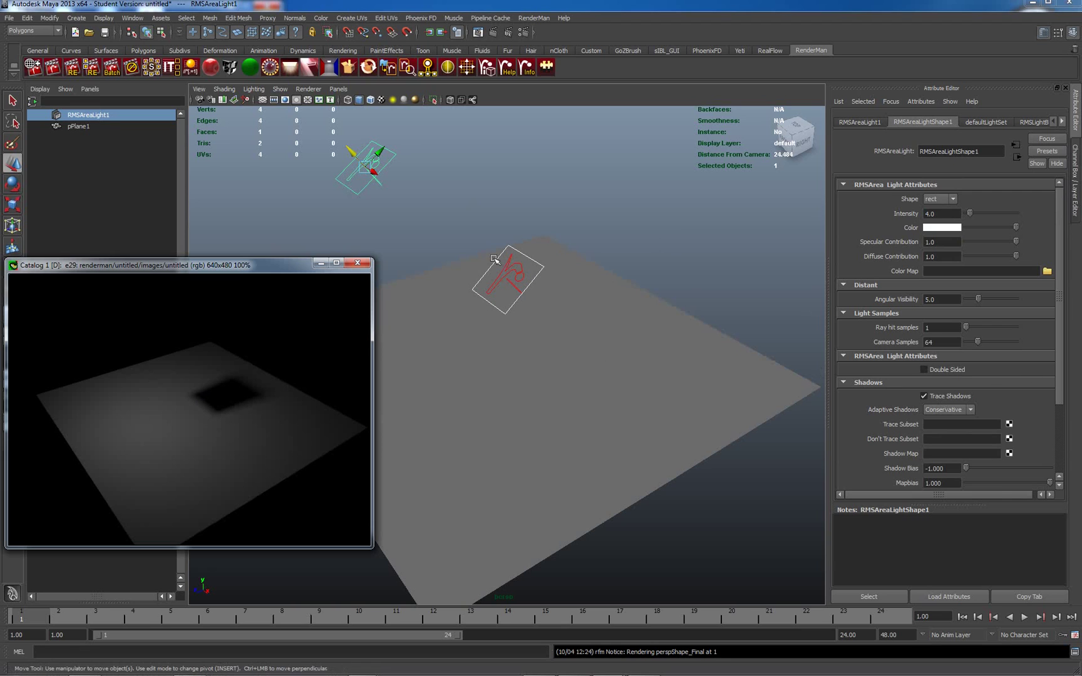
# - Raise the light blocker's Edge Softness in two passes to 0.60, re-rendering after each
pyautogui.click(510, 250)
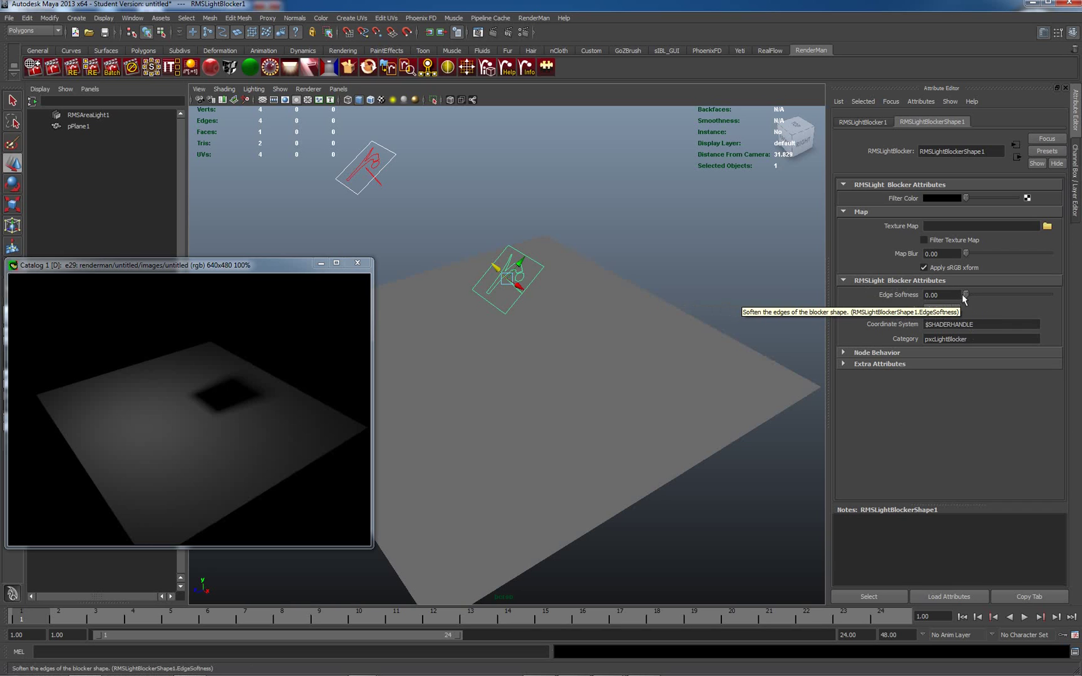
pyautogui.moveTo(967, 295); pyautogui.dragTo(968, 295)
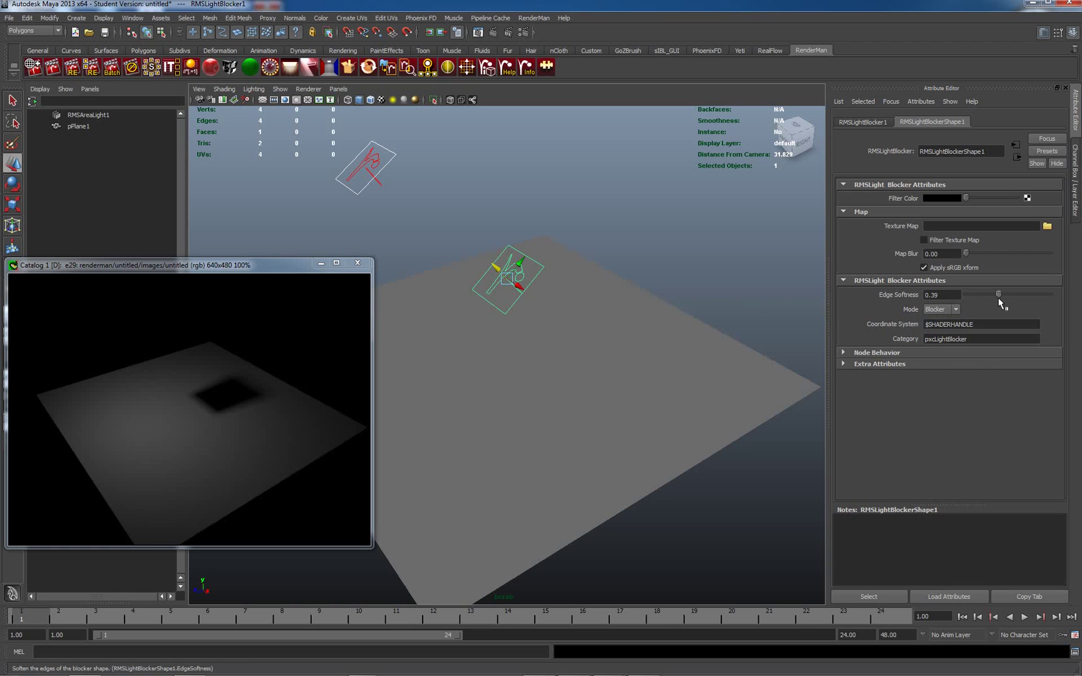
pyautogui.rightClick(214, 382)
pyautogui.click(248, 388)
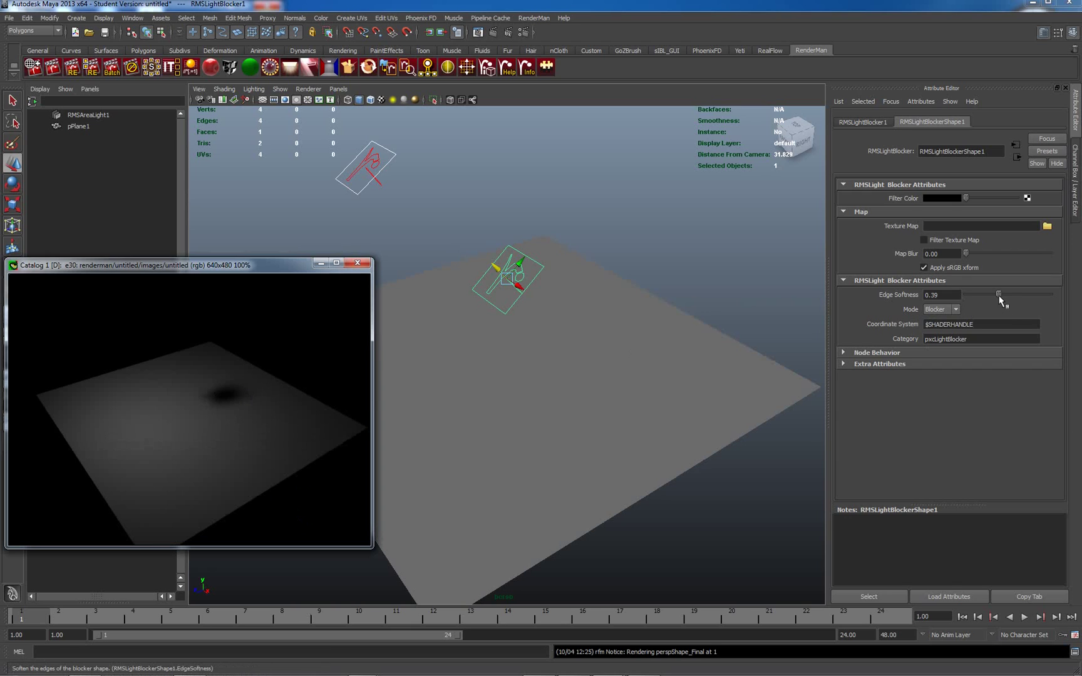
pyautogui.moveTo(998, 294); pyautogui.dragTo(1016, 294)
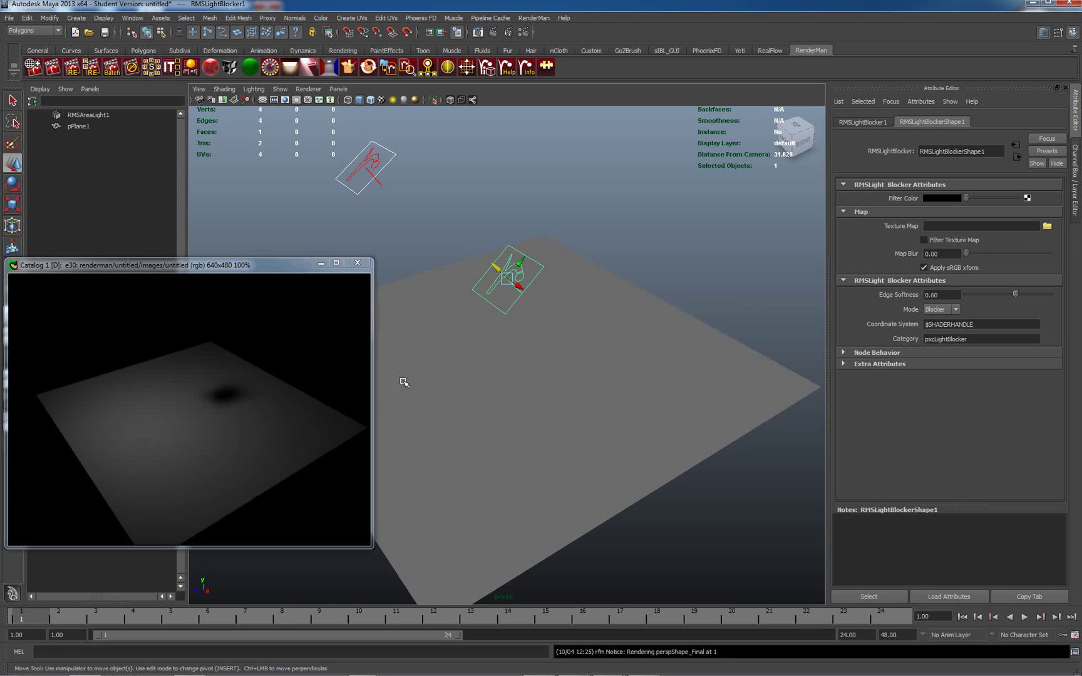
pyautogui.rightClick(216, 398)
pyautogui.click(239, 399)
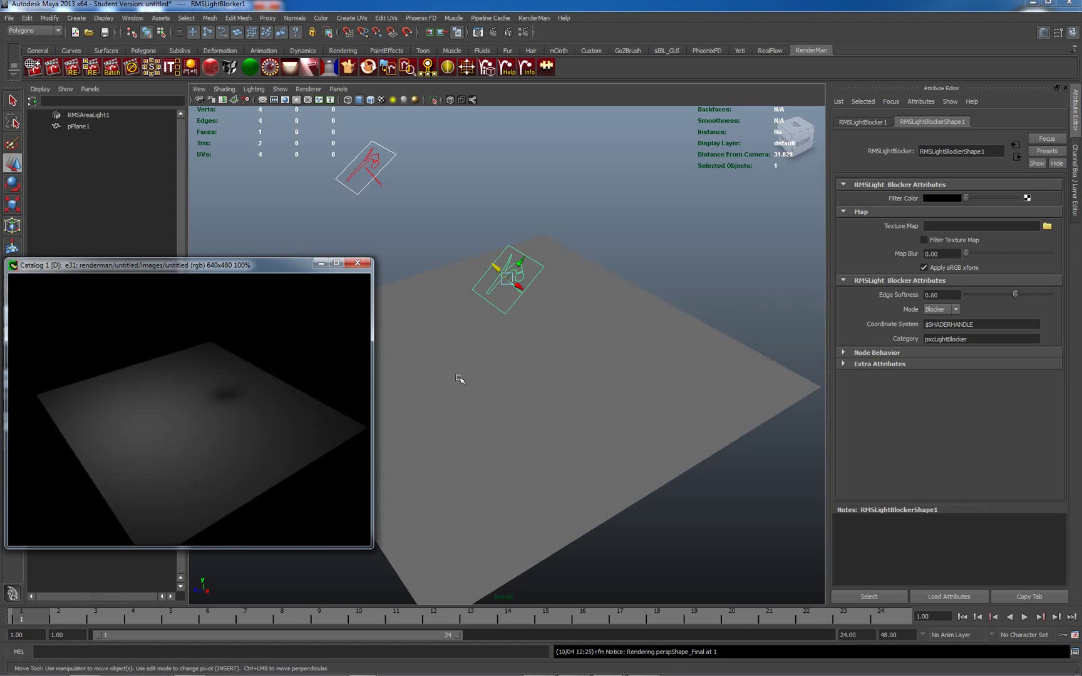
# - Move the light blocker up-left and then back down-right, re-rendering each position
pyautogui.moveTo(498, 269); pyautogui.dragTo(448, 219)
pyautogui.rightClick(189, 379)
pyautogui.click(210, 385)
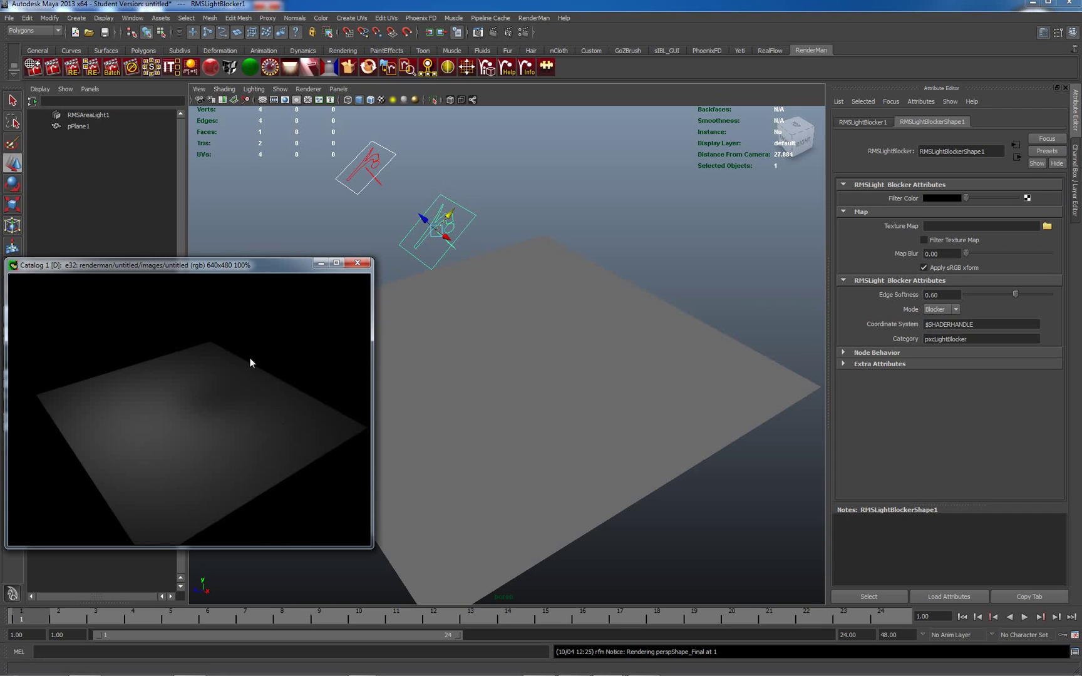
pyautogui.moveTo(428, 223); pyautogui.dragTo(471, 266)
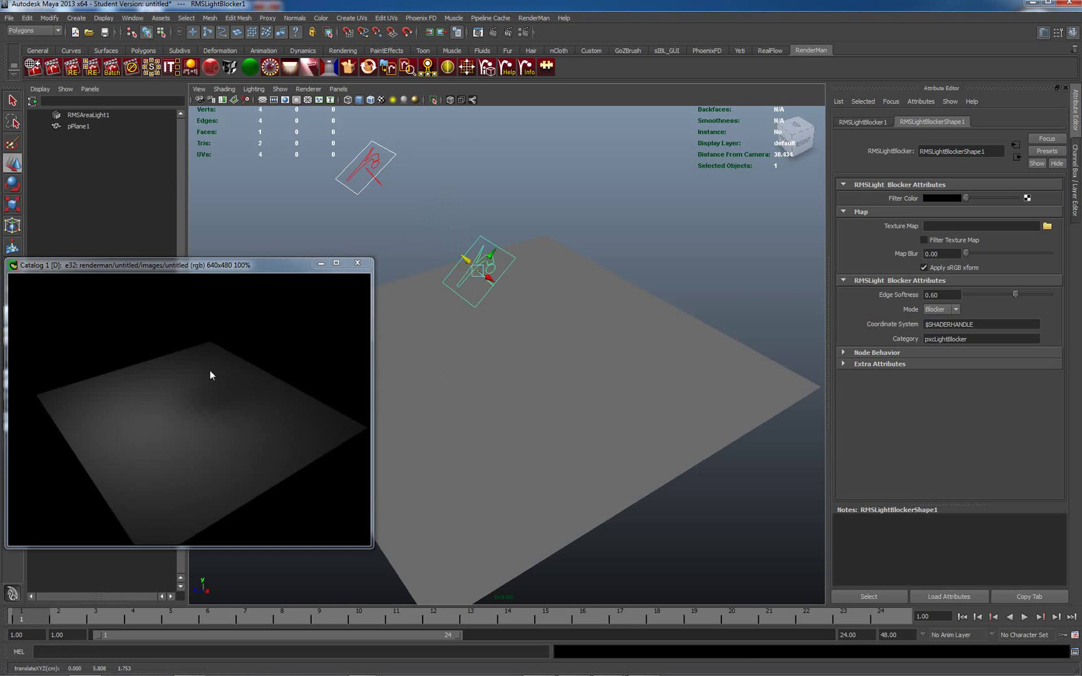
pyautogui.rightClick(214, 396)
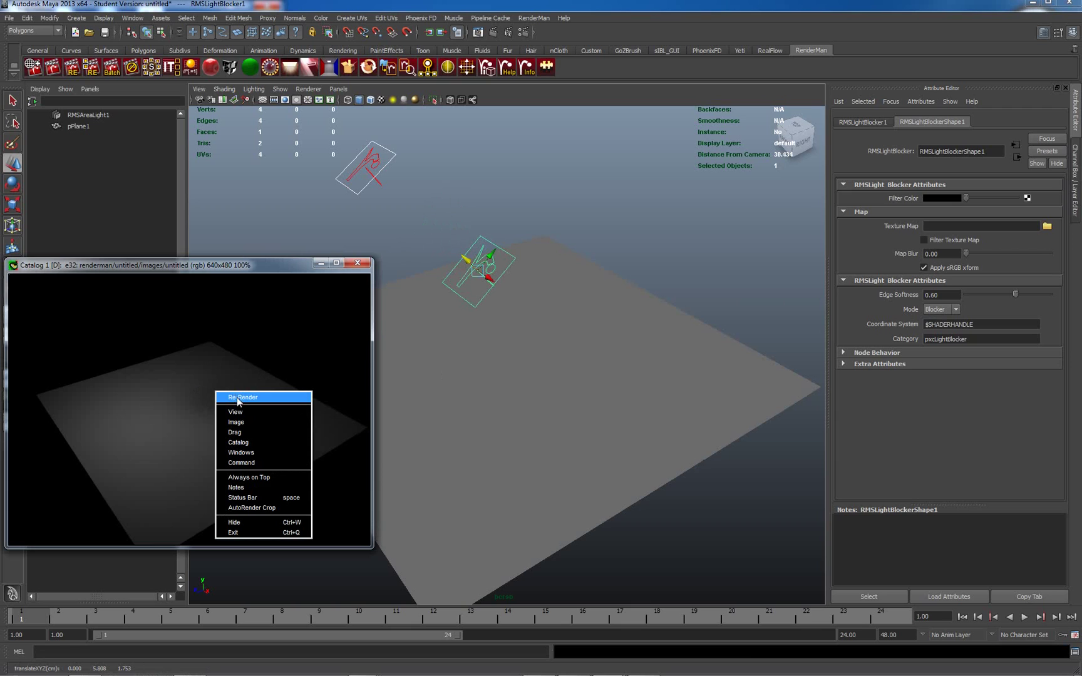
pyautogui.click(236, 398)
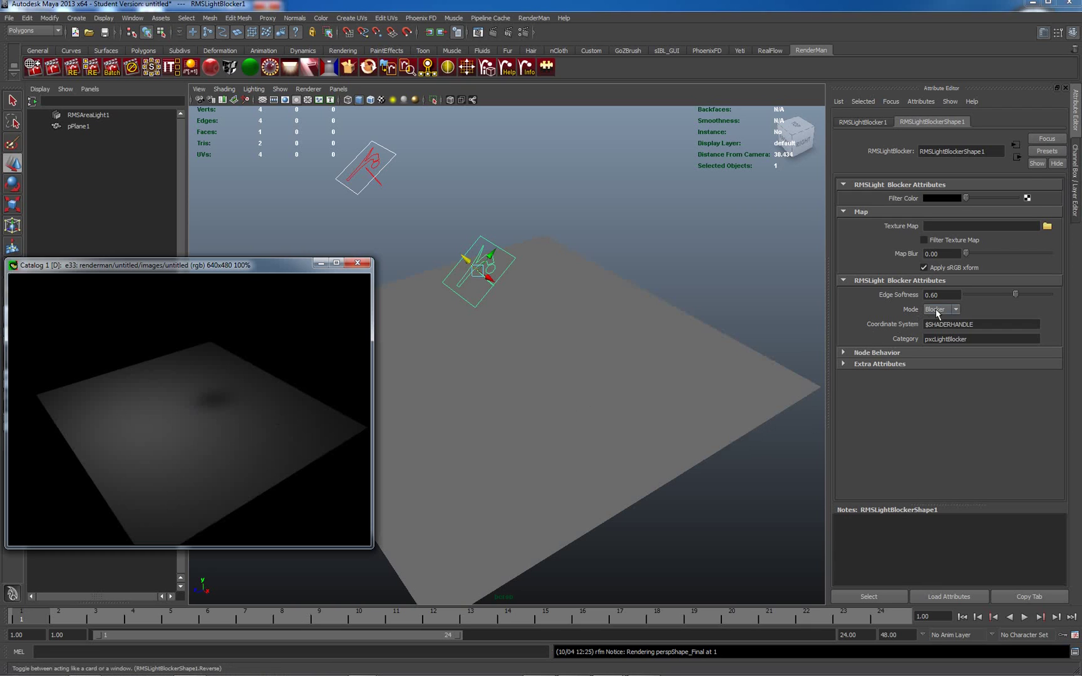
# - Lower the blocker's Edge Softness to 0 and re-render
pyautogui.moveTo(1015, 294); pyautogui.dragTo(965, 301)
pyautogui.rightClick(238, 378)
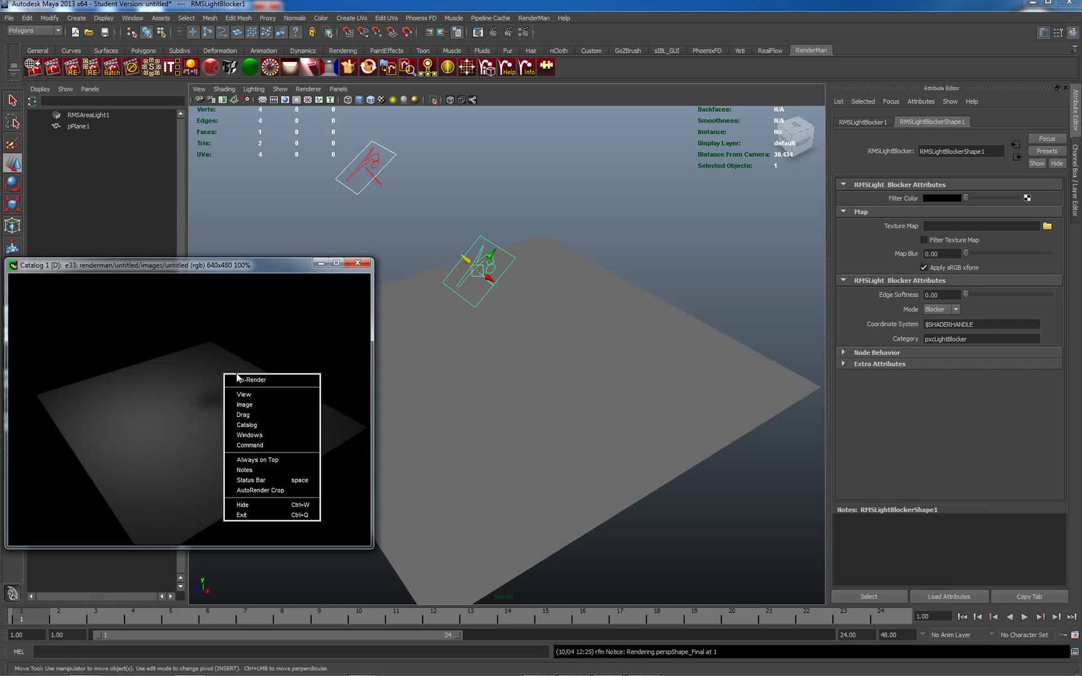
pyautogui.click(244, 379)
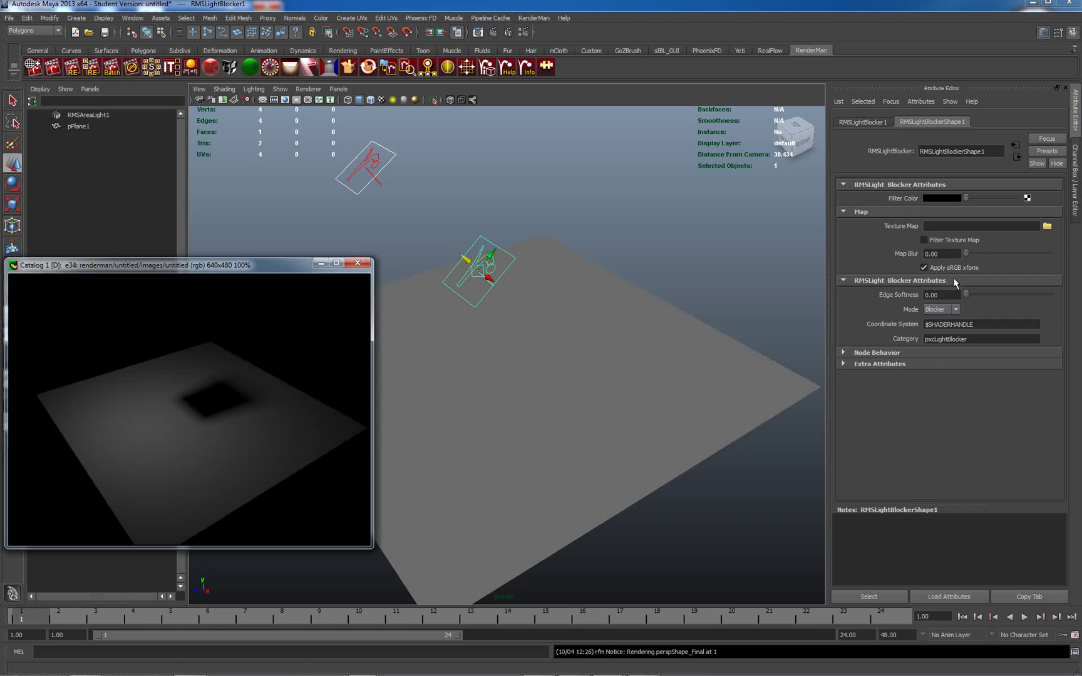
# - Switch the blocker's Mode to Window and re-render
pyautogui.click(956, 310)
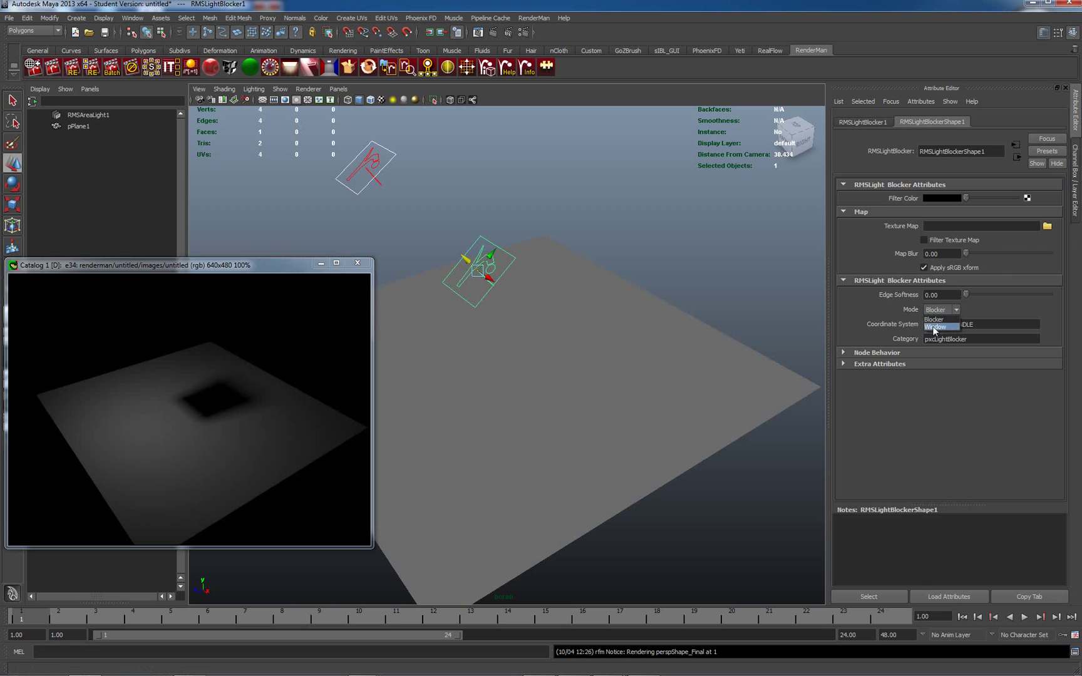
pyautogui.click(934, 327)
pyautogui.rightClick(144, 373)
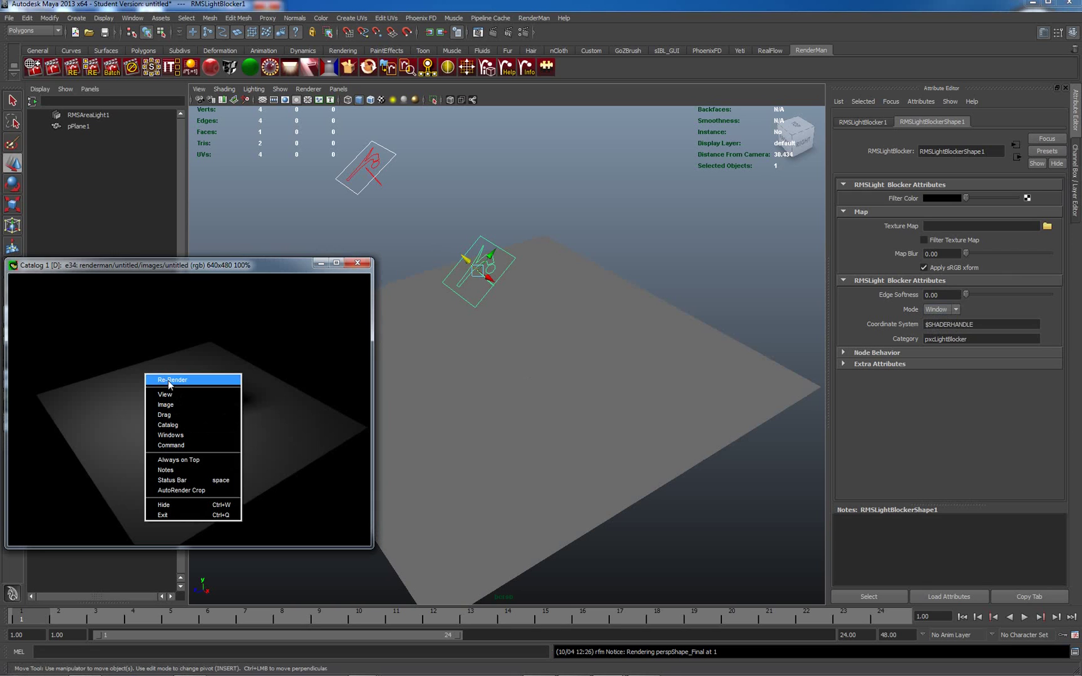
pyautogui.click(168, 380)
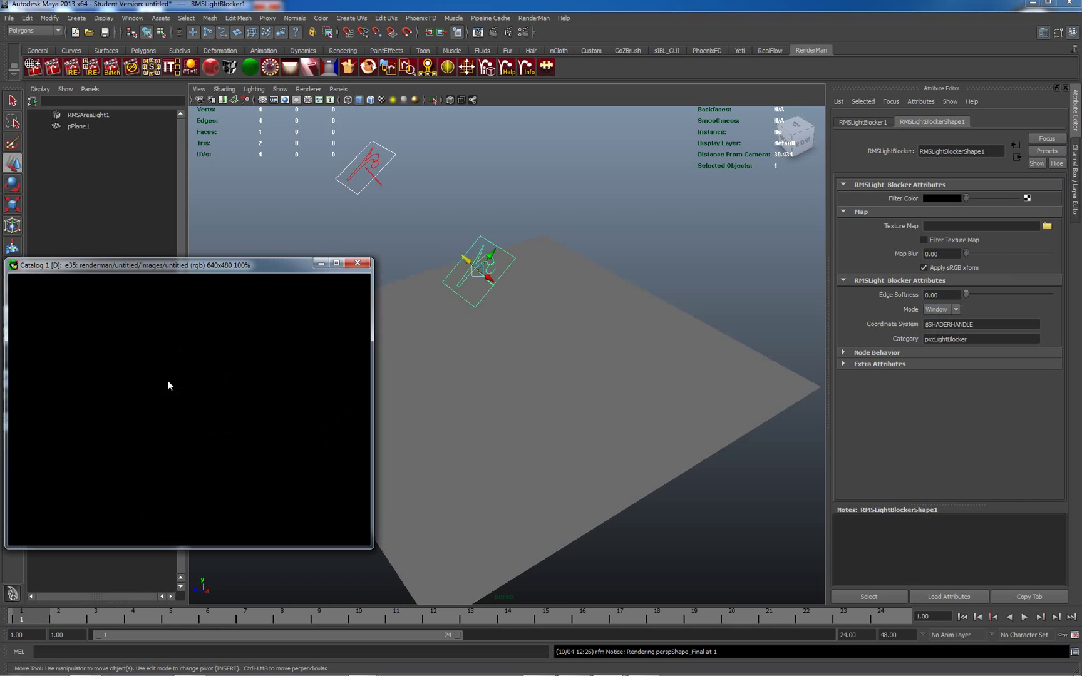
# - Make the blocker's Filter Color white, re-render, then select RMSAreaLight1
pyautogui.click(965, 199)
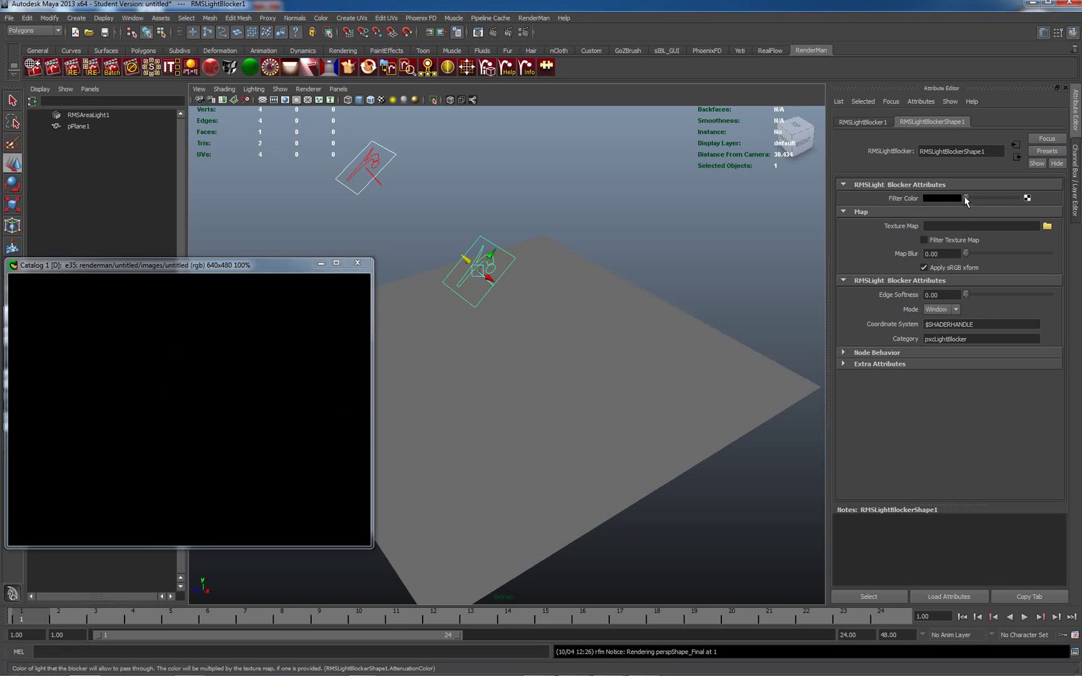
pyautogui.moveTo(966, 199); pyautogui.dragTo(1016, 201)
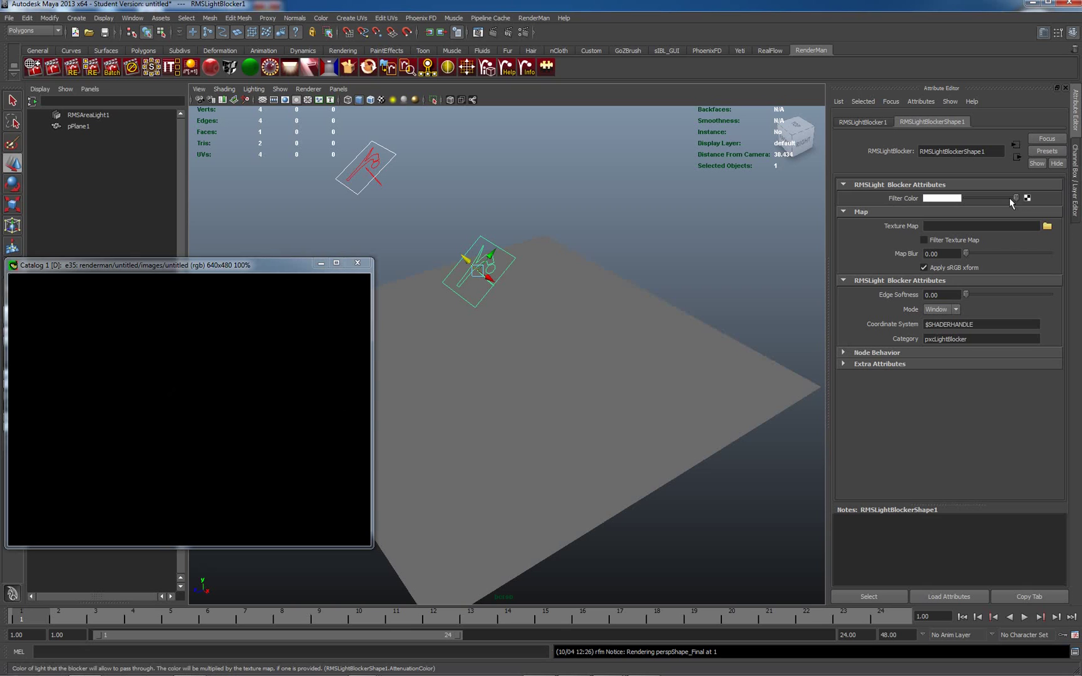
pyautogui.rightClick(172, 398)
pyautogui.click(197, 397)
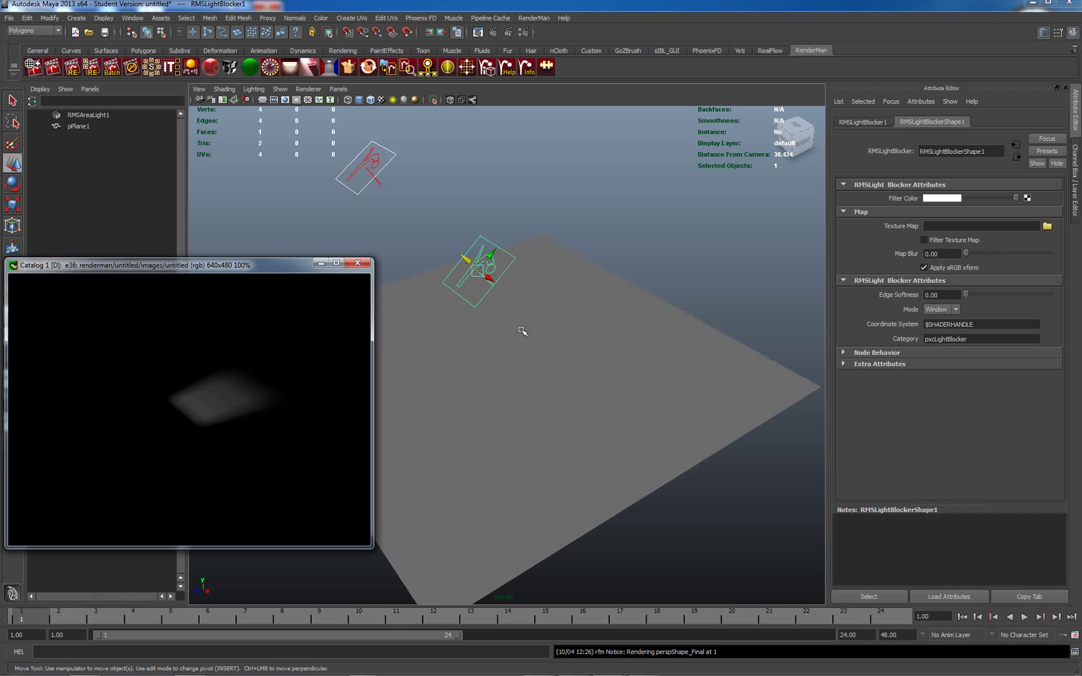
pyautogui.click(395, 160)
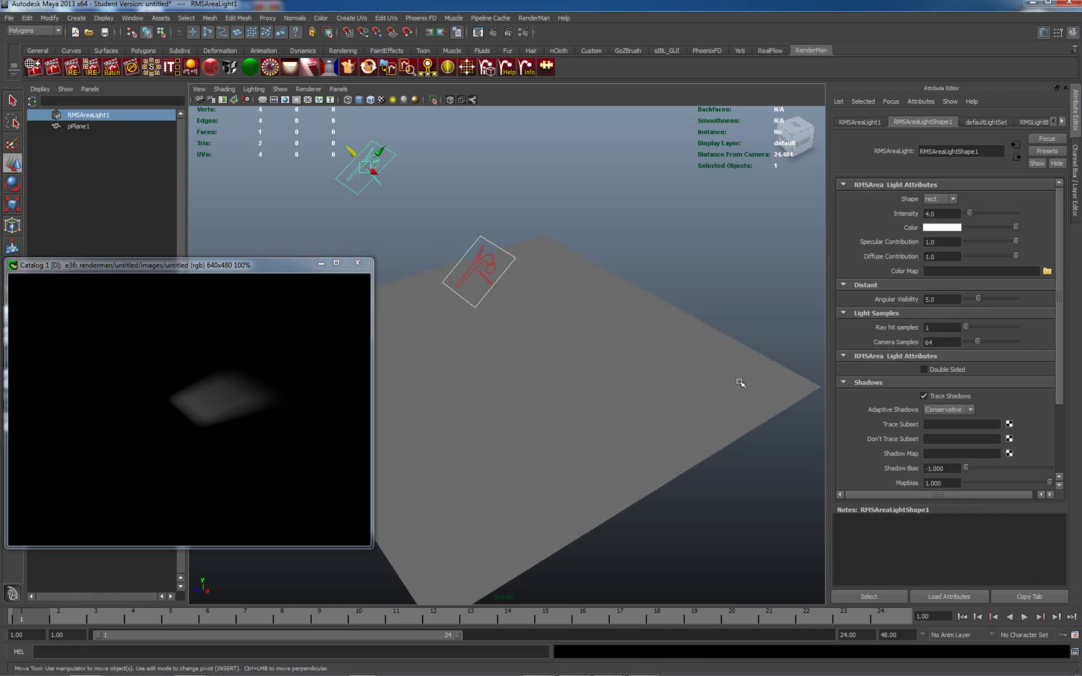
# - Raise RMSLightBlocker1's Edge Softness to about 0.42 and then higher, re-rendering each time
pyautogui.click(504, 267)
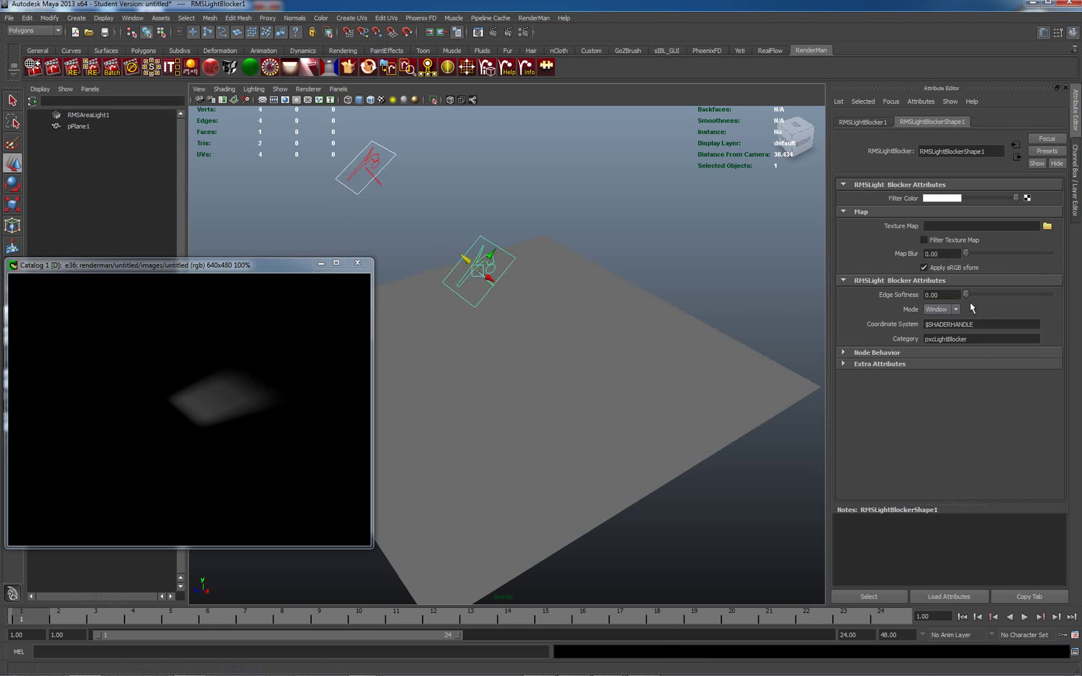
pyautogui.moveTo(983, 294); pyautogui.dragTo(1000, 294)
pyautogui.rightClick(166, 363)
pyautogui.click(213, 373)
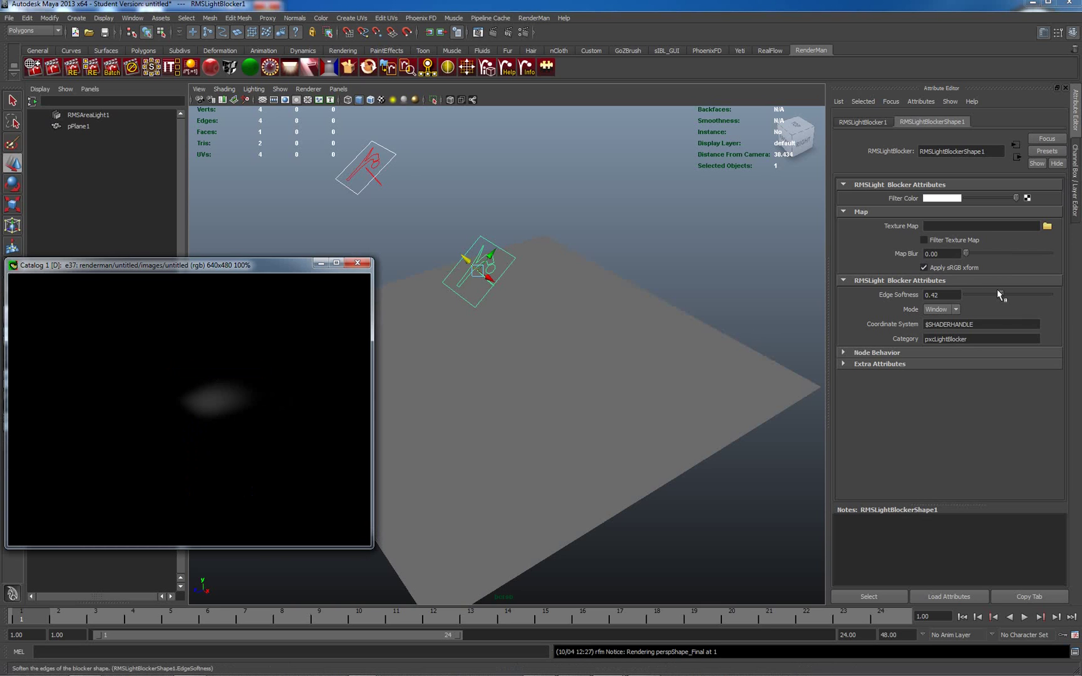
pyautogui.moveTo(1000, 295); pyautogui.dragTo(1013, 299)
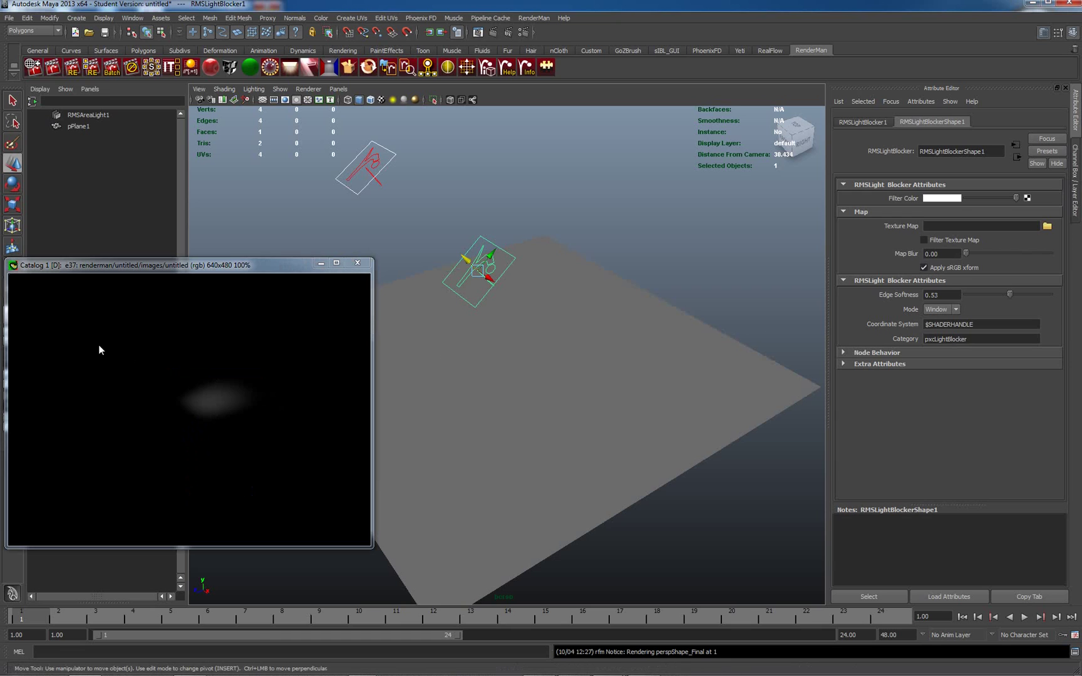
pyautogui.rightClick(155, 362)
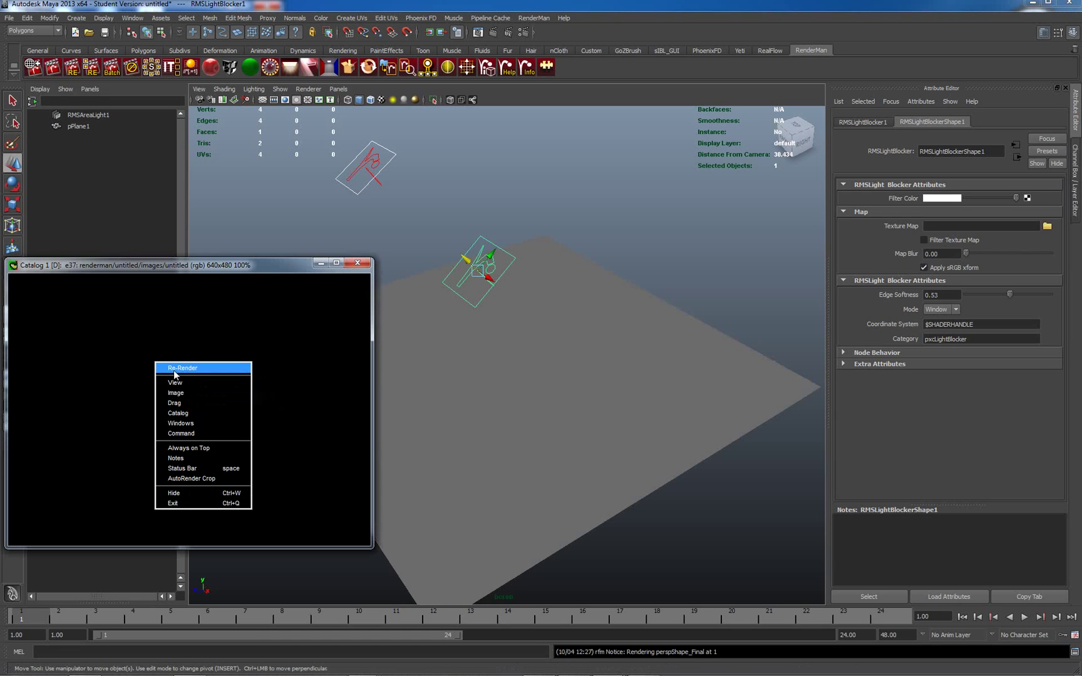
pyautogui.click(173, 370)
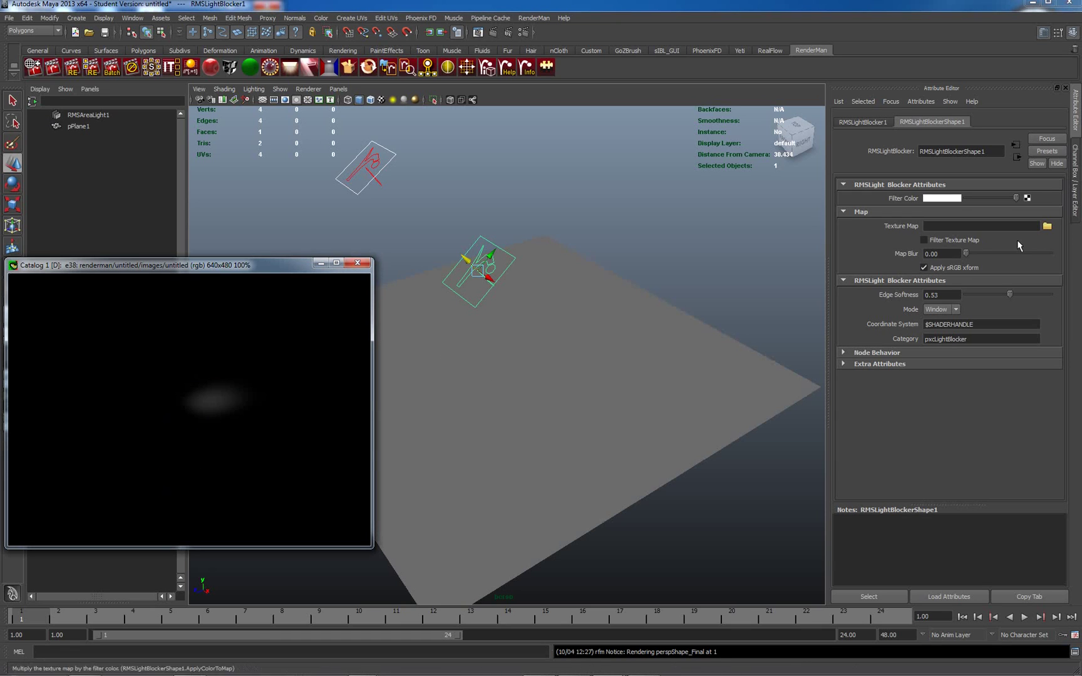
# - Bring Edge Softness back down to 0.01 and re-render the crisp lit patch
pyautogui.moveTo(1006, 293); pyautogui.dragTo(996, 294)
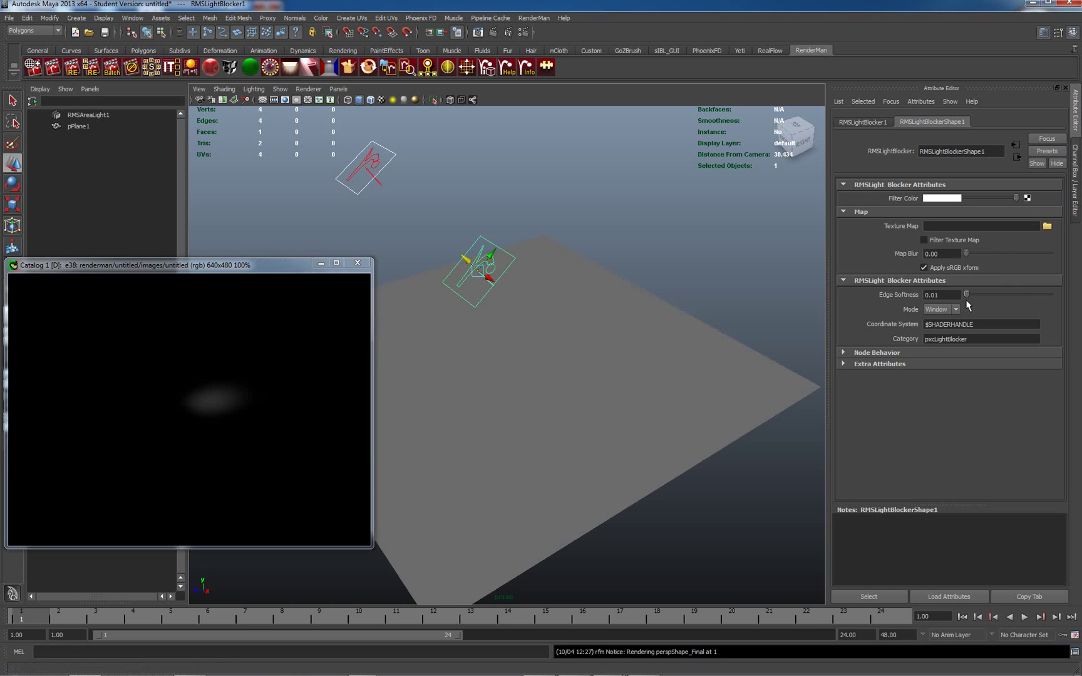
pyautogui.rightClick(171, 388)
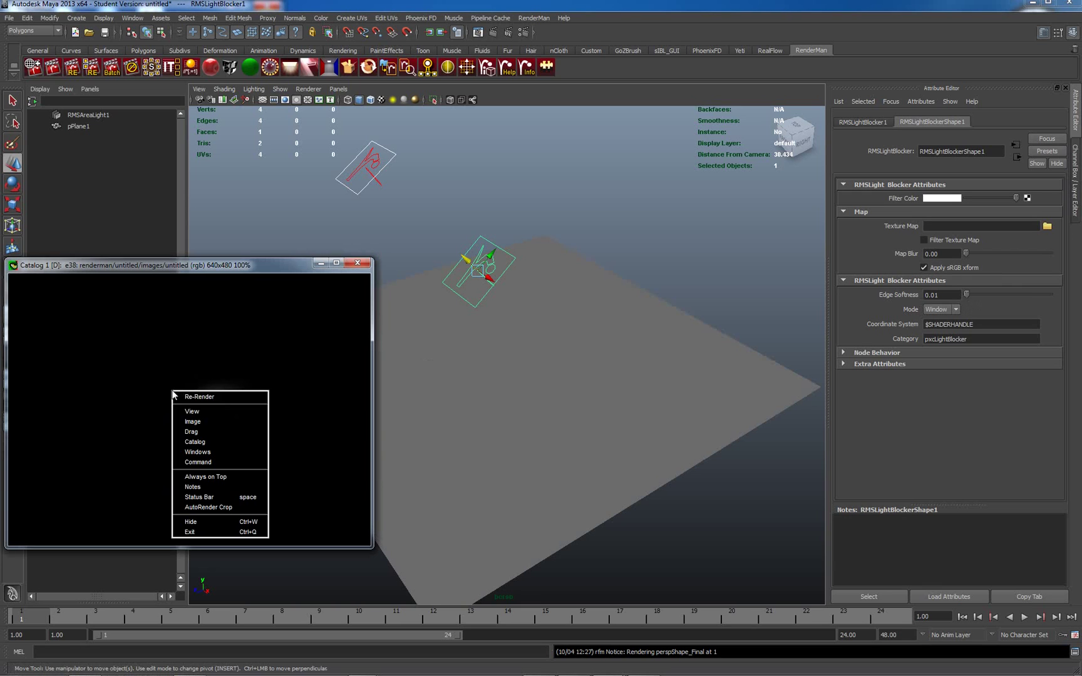
pyautogui.click(195, 395)
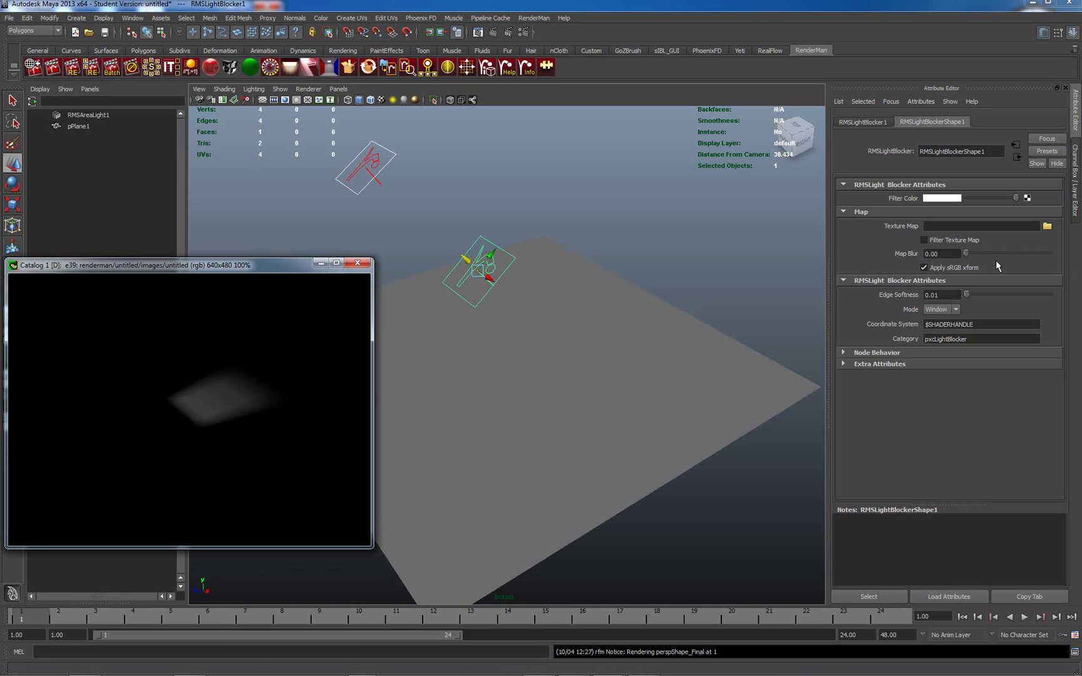
pyautogui.click(1048, 226)
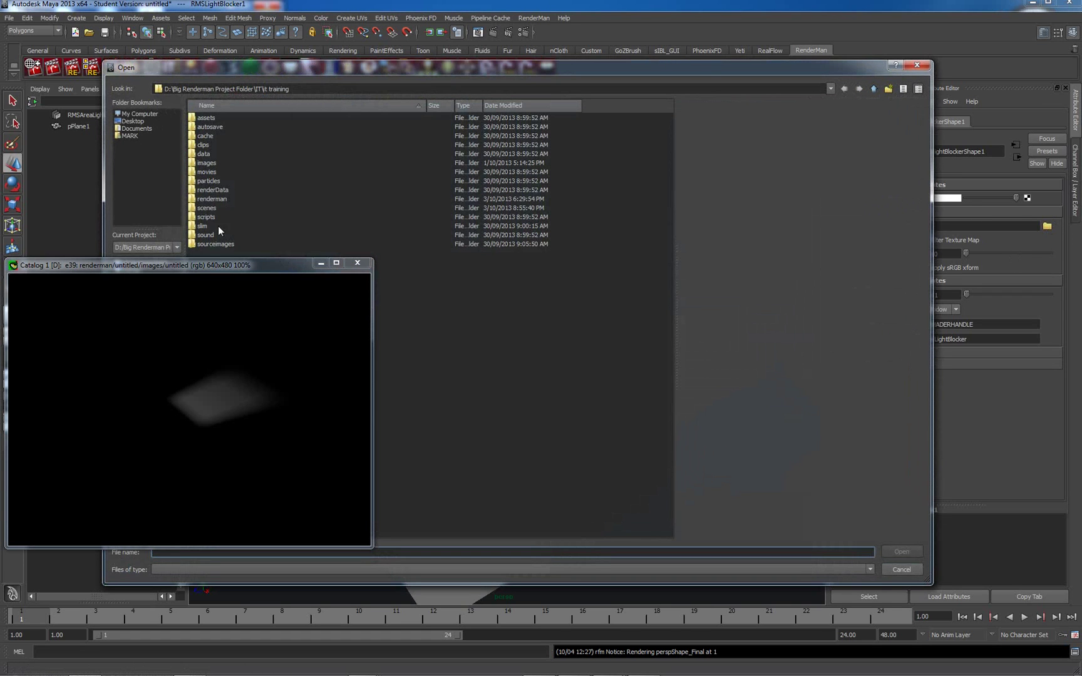
pyautogui.doubleClick(213, 245)
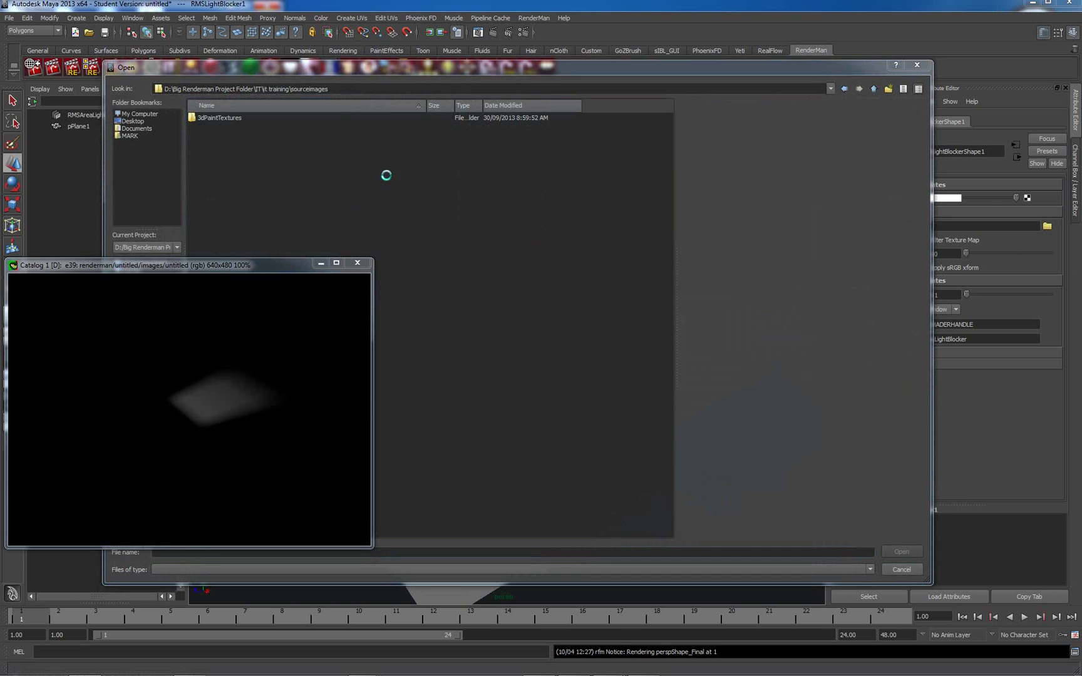
pyautogui.moveTo(249, 264); pyautogui.dragTo(381, 176)
pyautogui.click(870, 570)
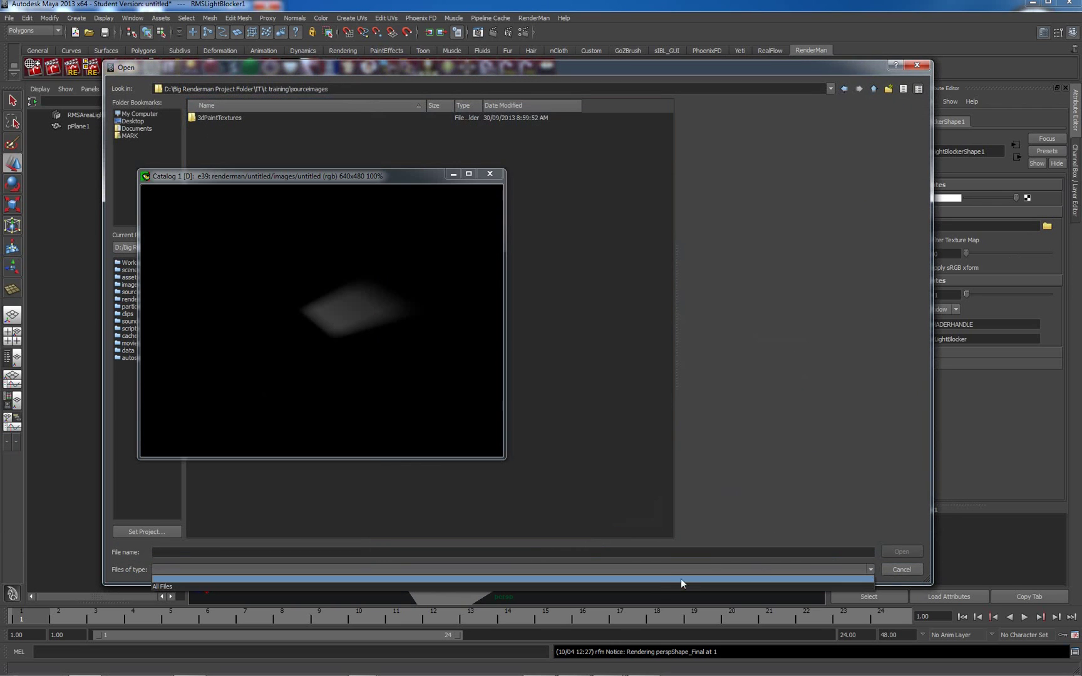
pyautogui.click(662, 589)
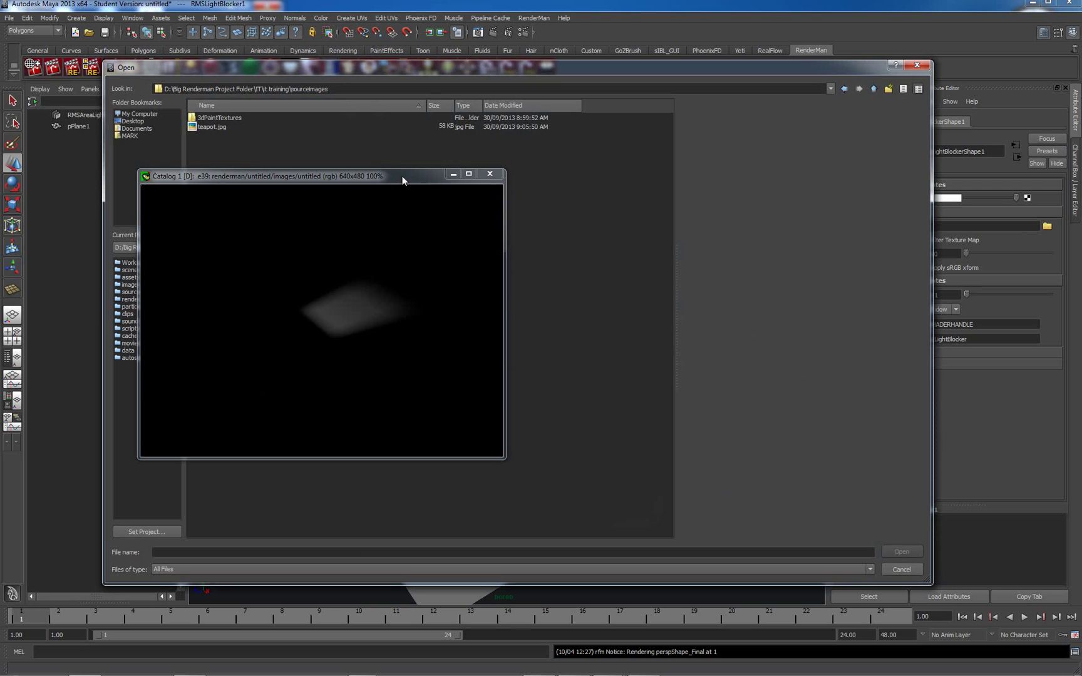
pyautogui.click(917, 65)
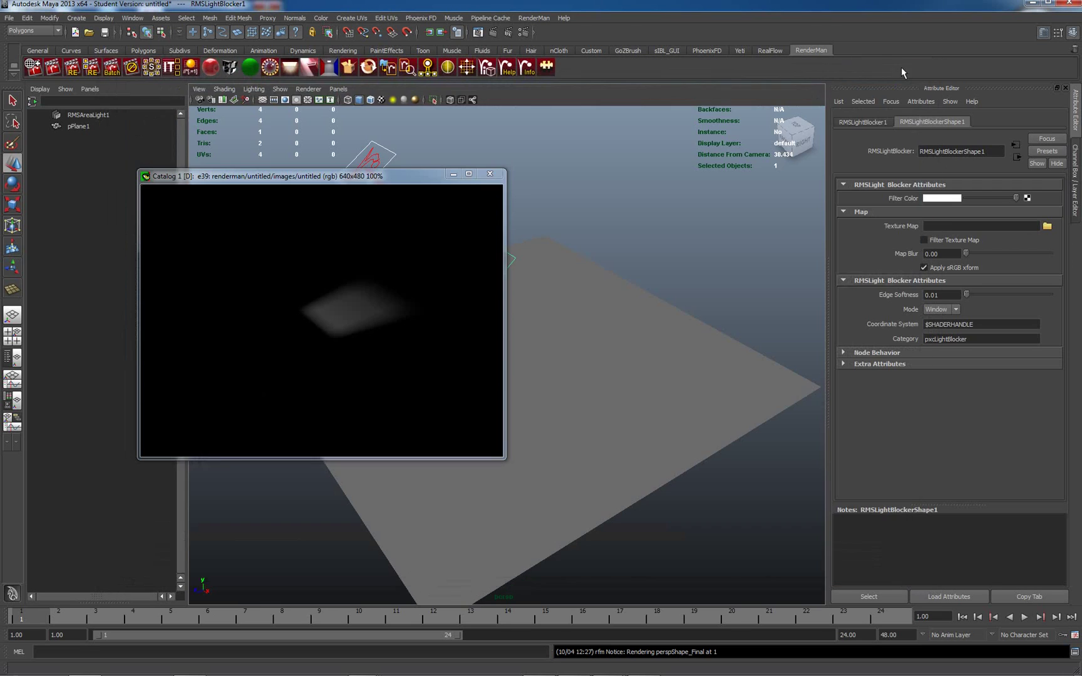
# - Create an rmanTxMakePass node for the blocker's texture map and browse for its input file
pyautogui.rightClick(930, 227)
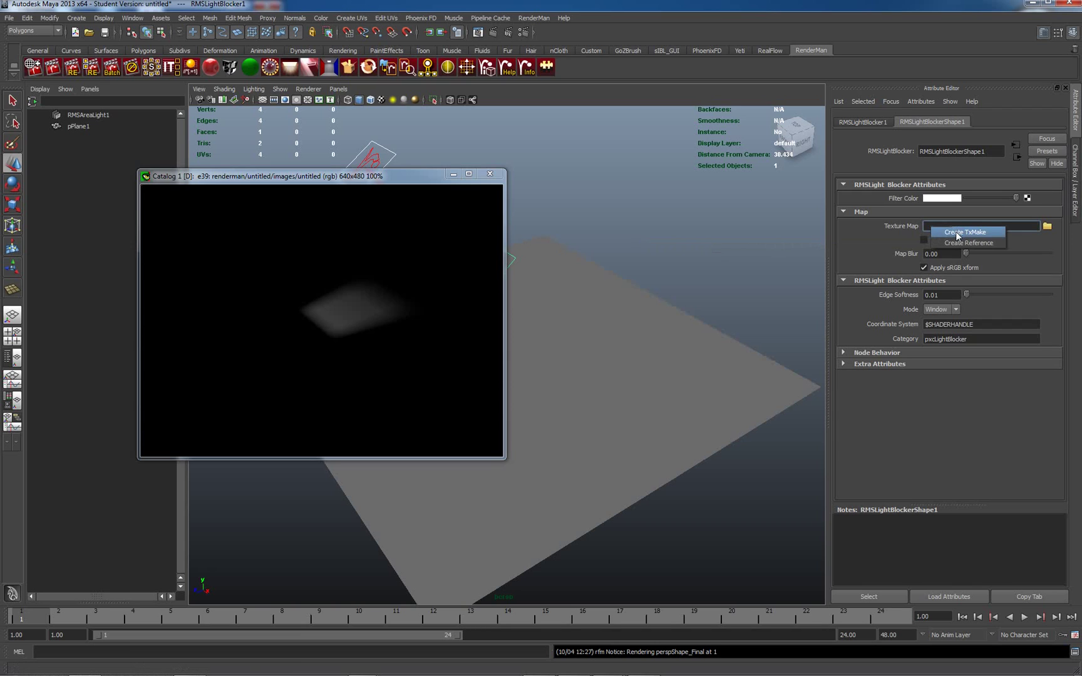
pyautogui.click(956, 235)
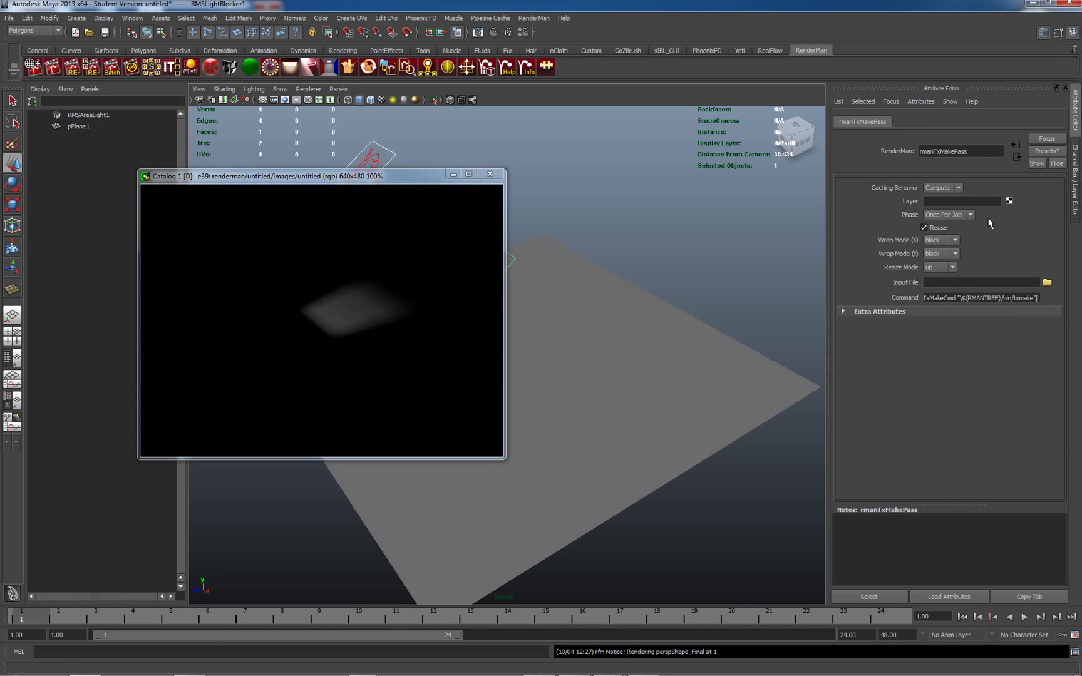
pyautogui.click(1047, 283)
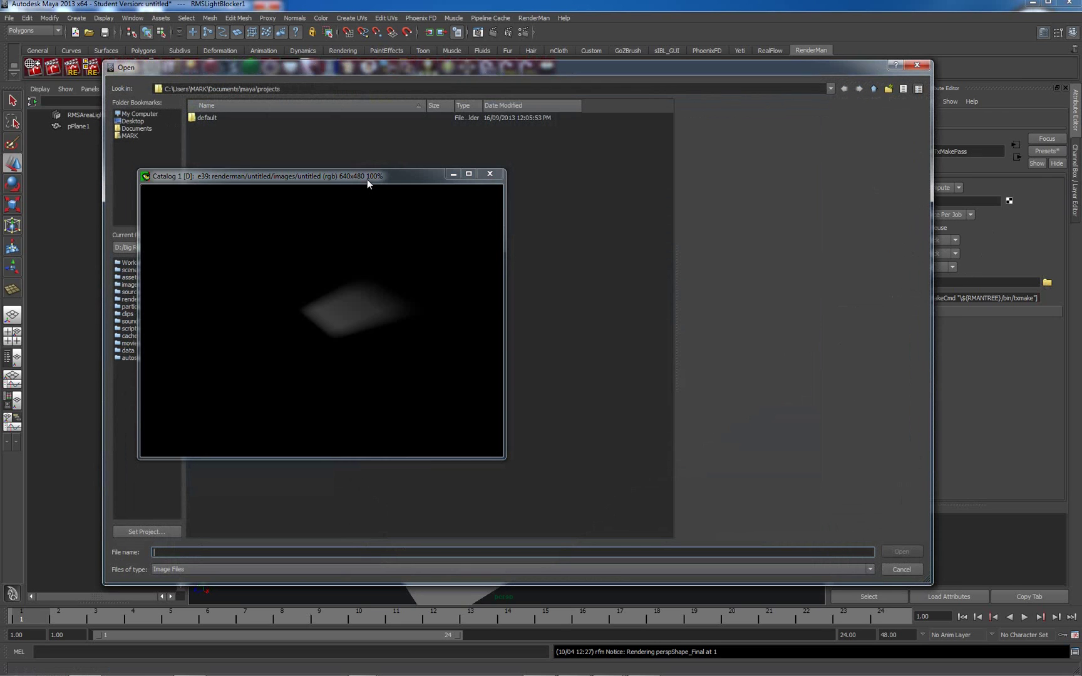
pyautogui.moveTo(369, 178); pyautogui.dragTo(642, 217)
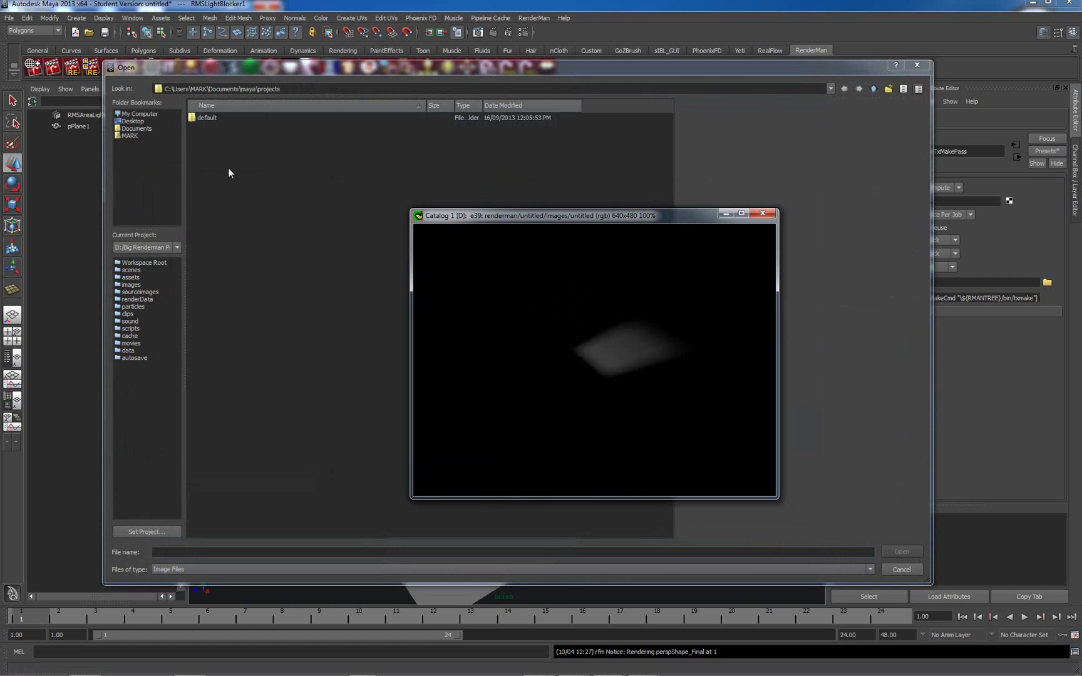
# - Load darke.tga from D:\Big Renderman Project Folder\volumetrics\sourceimages as the input file
pyautogui.click(139, 114)
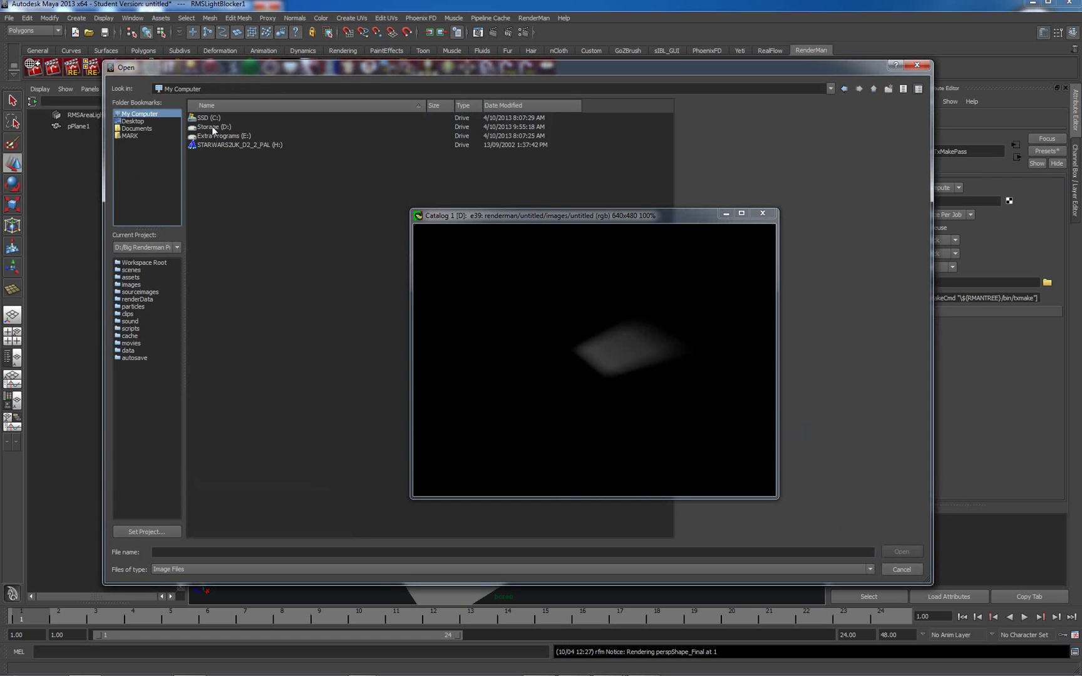
pyautogui.click(212, 126)
pyautogui.doubleClick(212, 127)
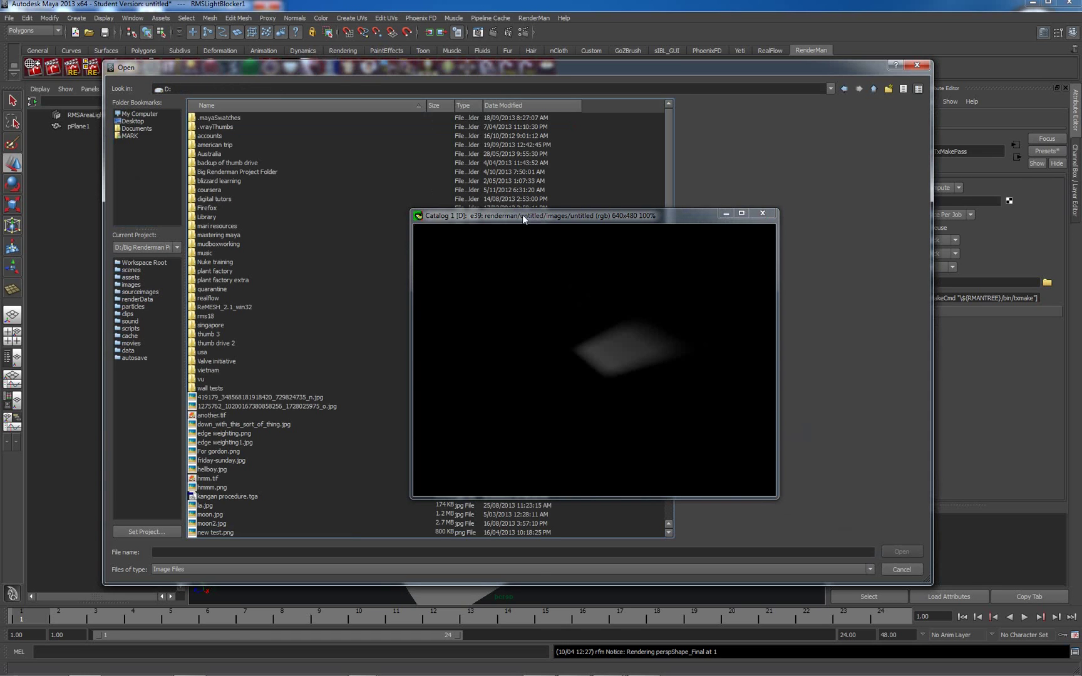
pyautogui.moveTo(394, 328); pyautogui.dragTo(45, 343)
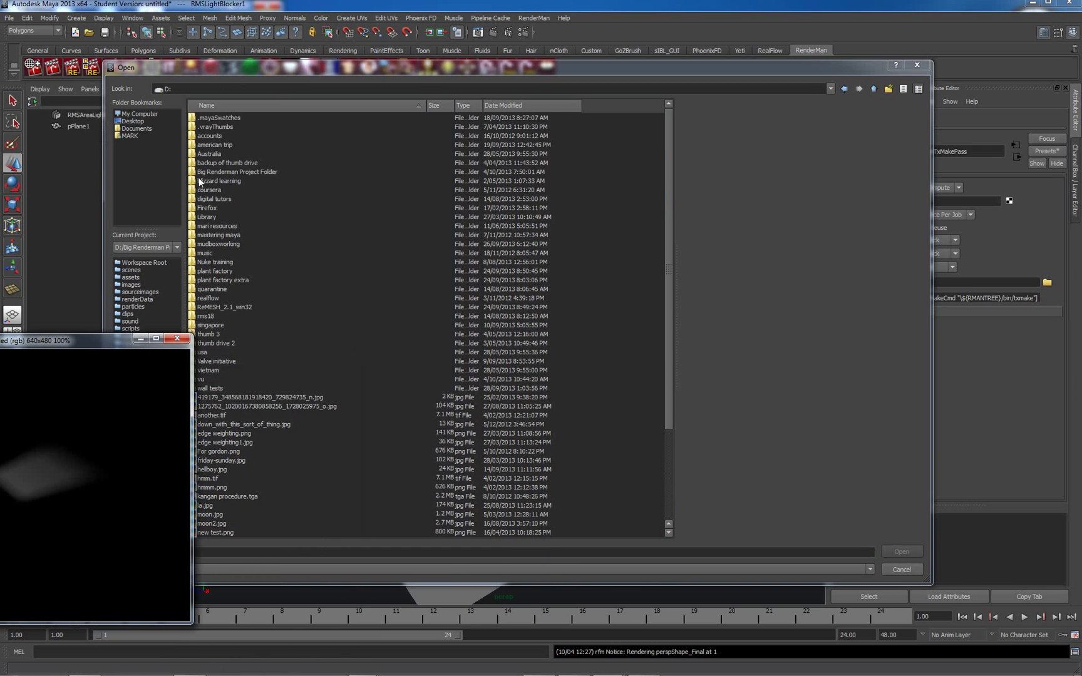
pyautogui.doubleClick(215, 172)
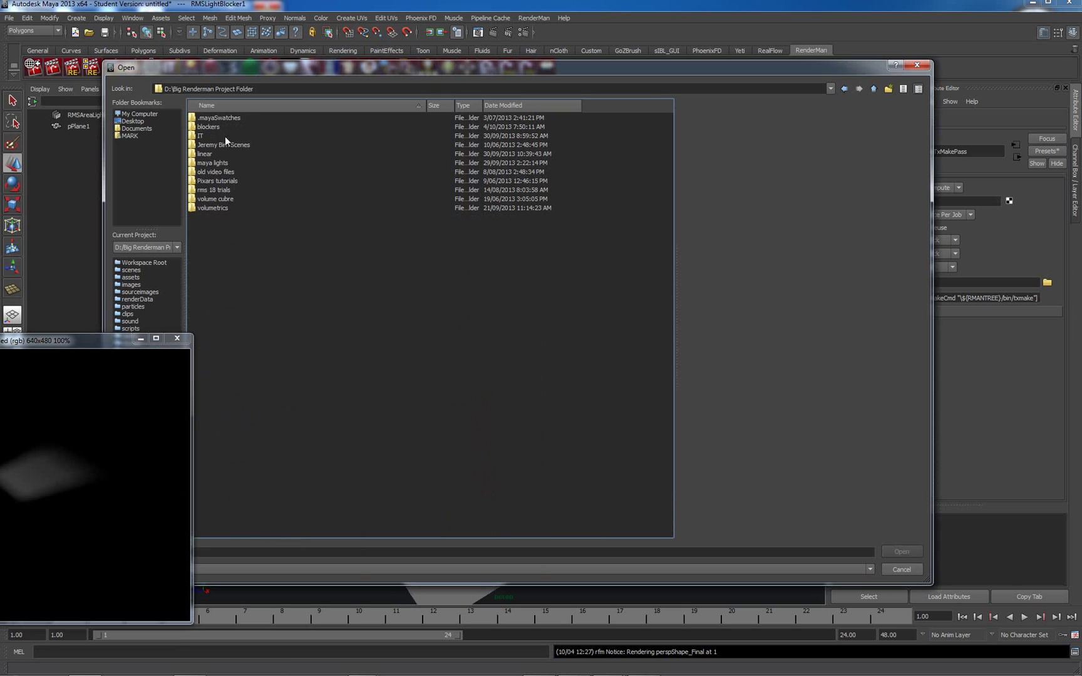
pyautogui.click(212, 207)
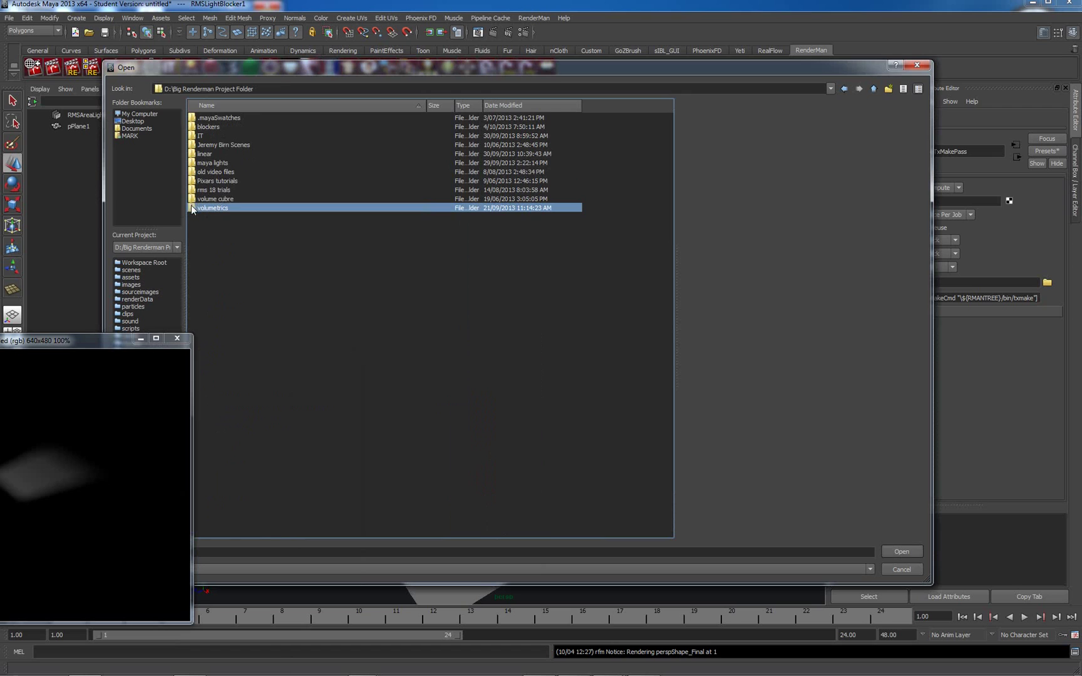
pyautogui.doubleClick(192, 208)
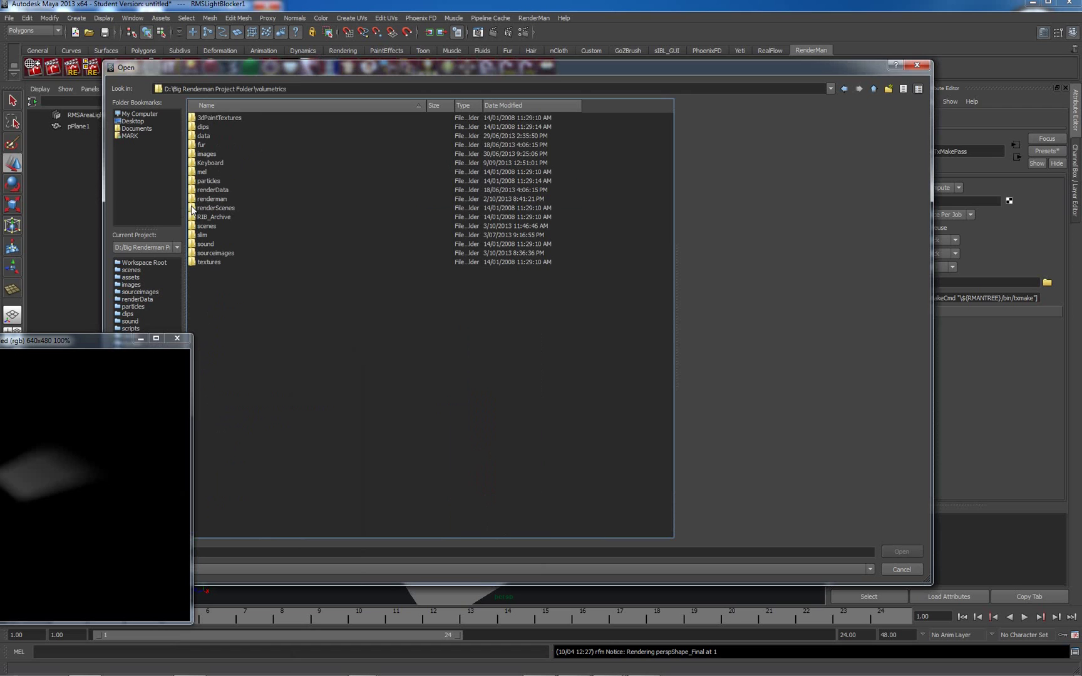
pyautogui.doubleClick(213, 253)
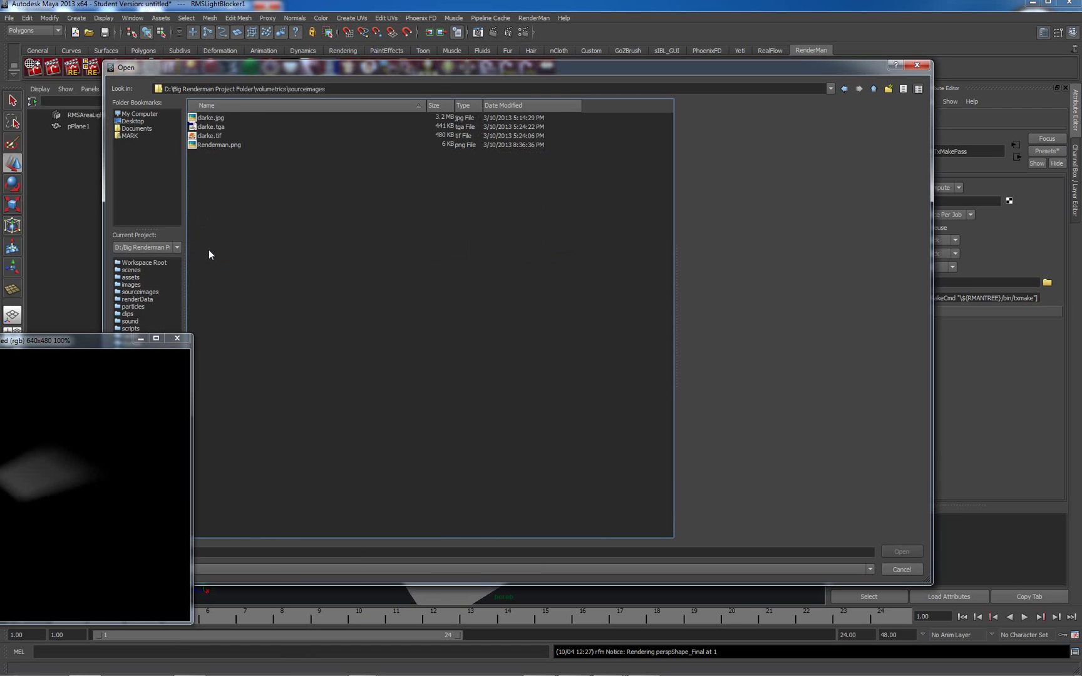
pyautogui.click(214, 126)
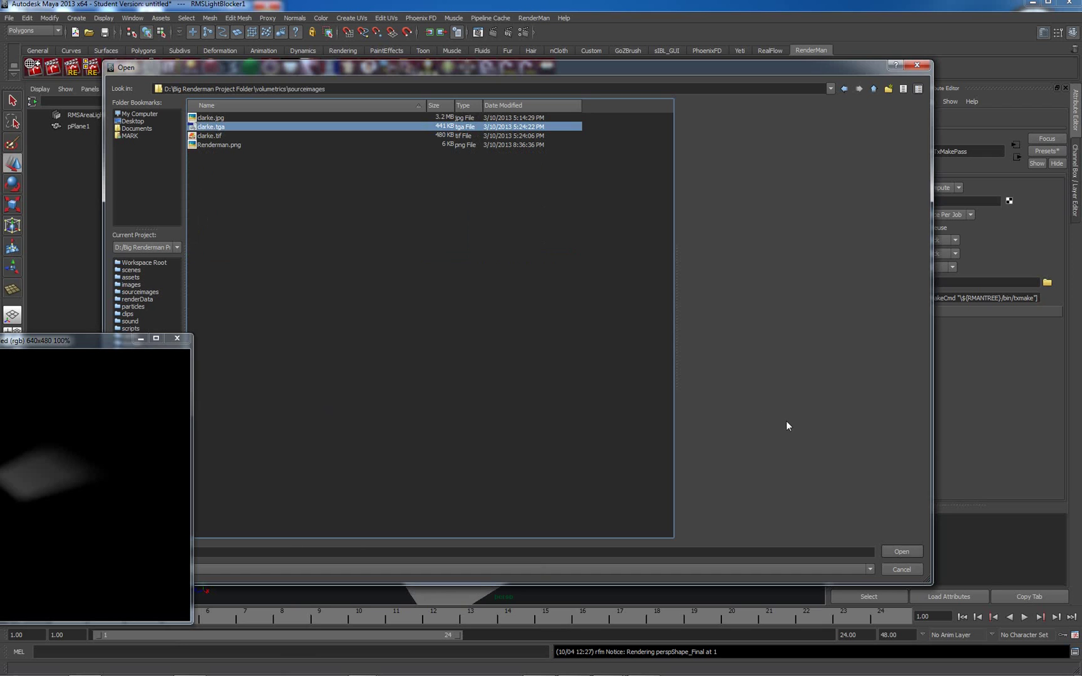
pyautogui.click(891, 550)
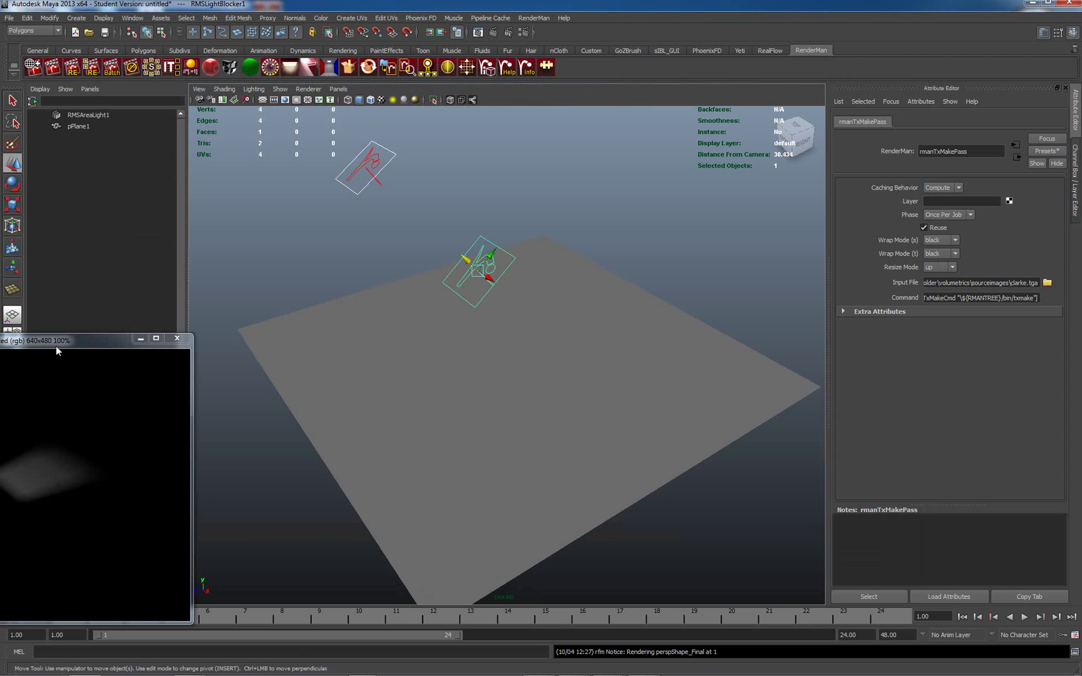
# - Re-render with the new texture from RMSLightBlockerShape1, then set Edge Softness to 0.00
pyautogui.moveTo(56, 351); pyautogui.dragTo(582, 209)
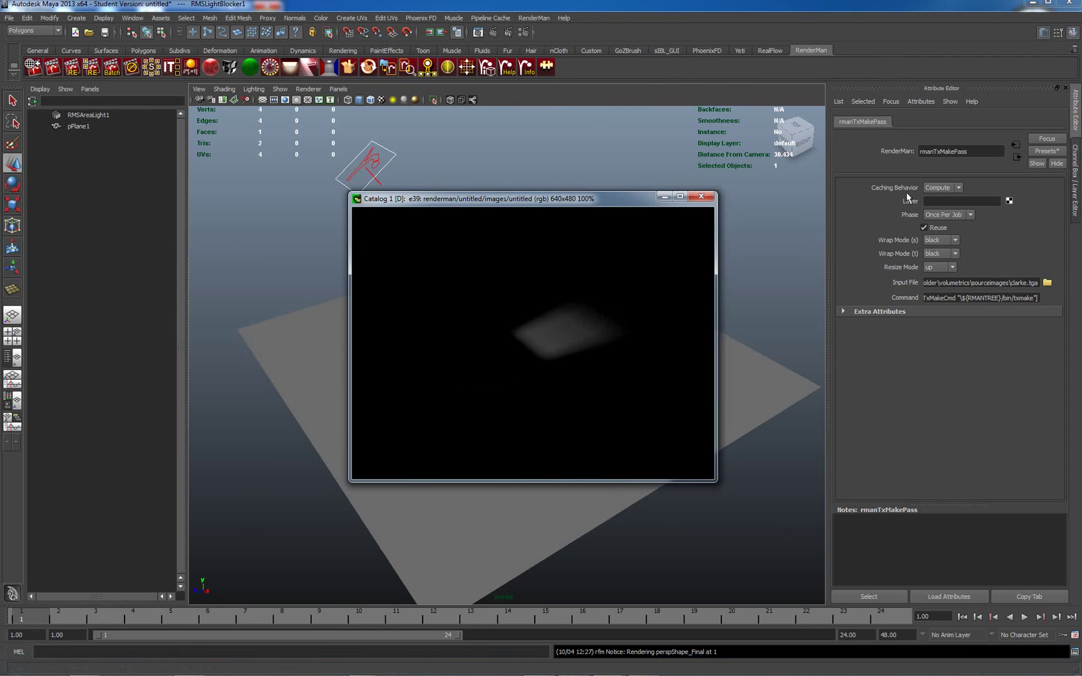
pyautogui.moveTo(586, 207); pyautogui.dragTo(388, 288)
pyautogui.click(493, 237)
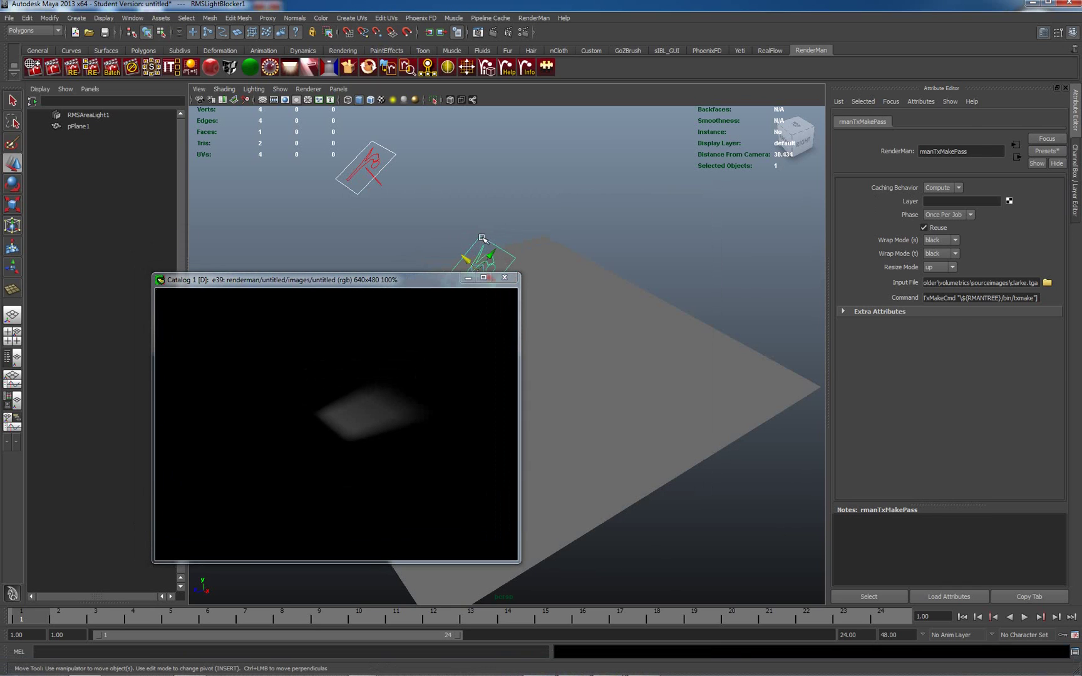
pyautogui.rightClick(271, 387)
pyautogui.click(292, 393)
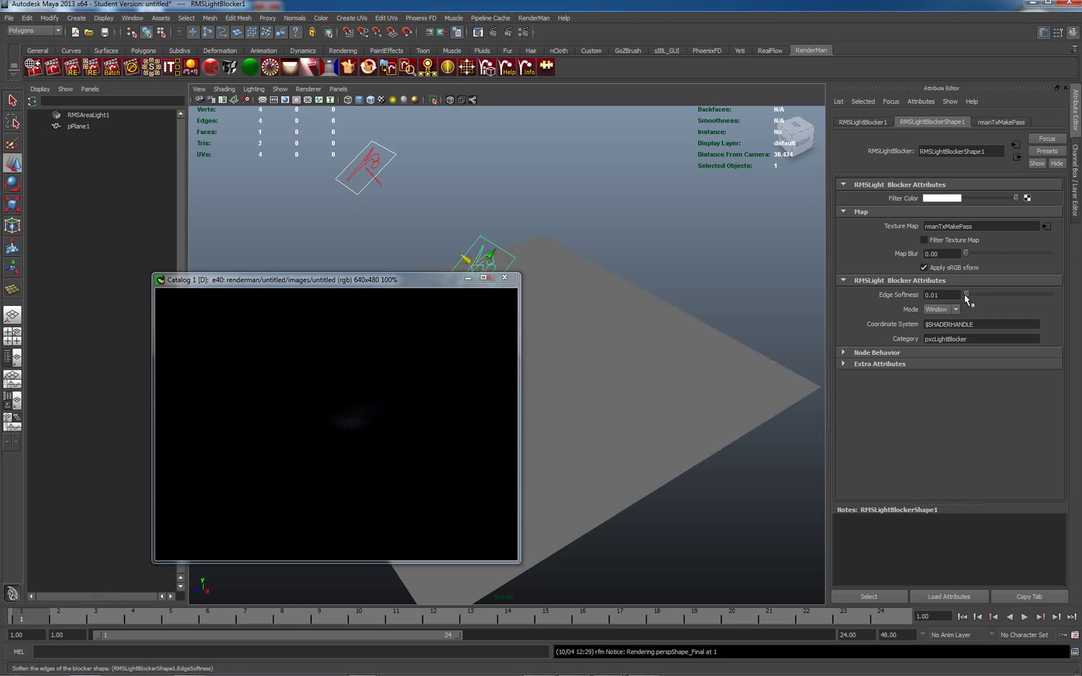
pyautogui.moveTo(966, 294); pyautogui.dragTo(952, 295)
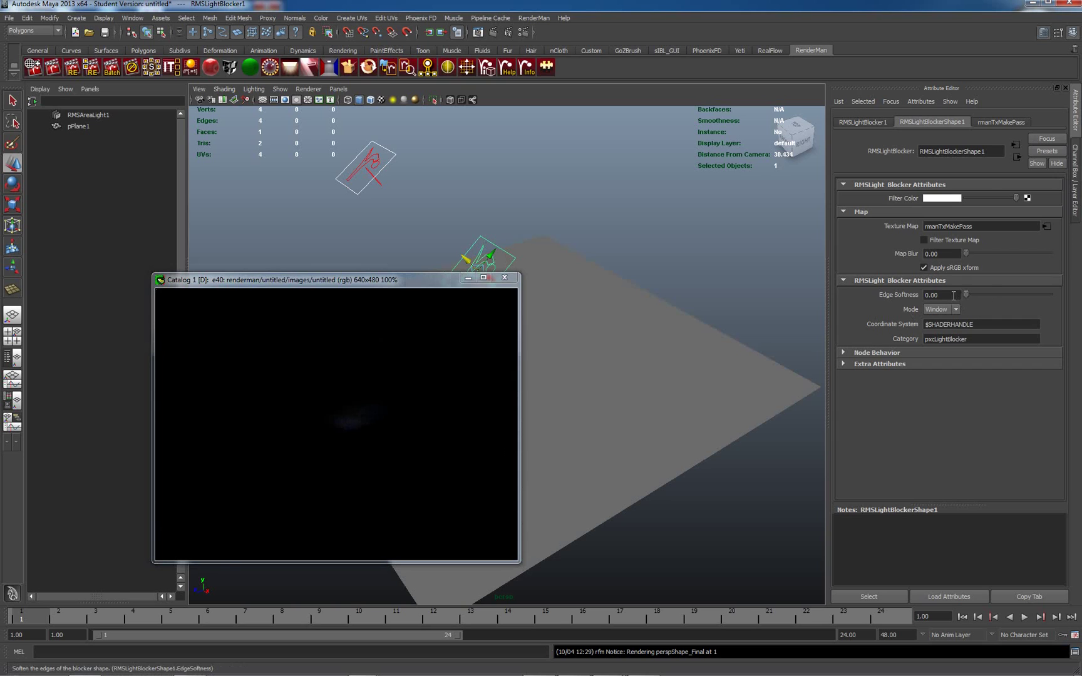
# - Set rmanTxMakePass Wrap Mode (t) to clamp and Resize Mode to up-, then re-render
pyautogui.click(1000, 122)
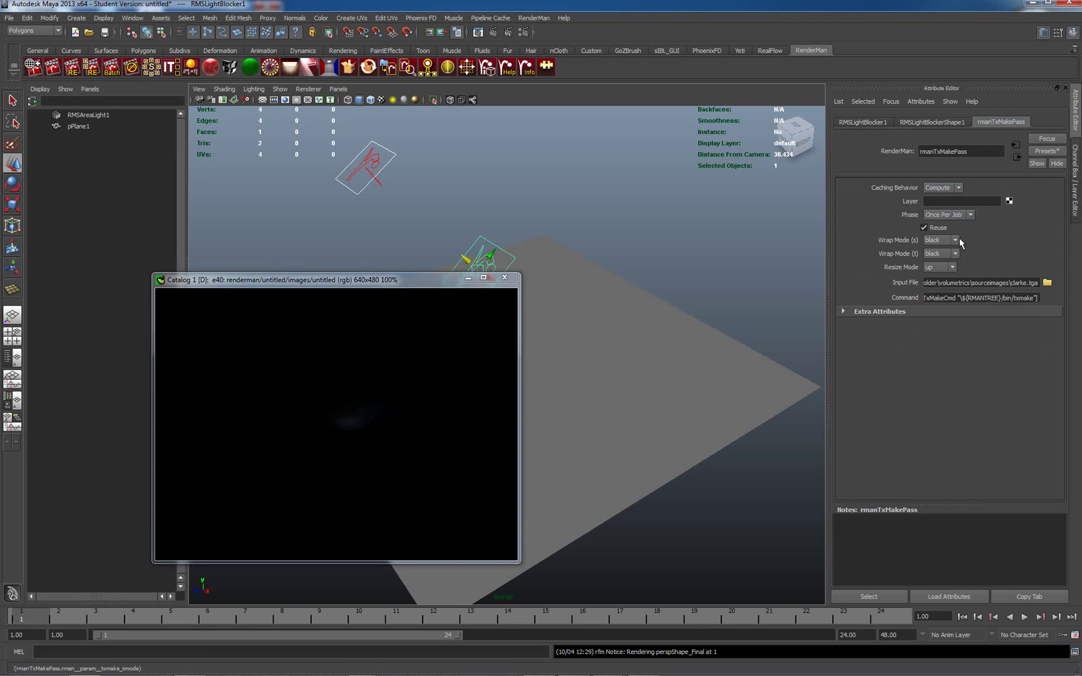
pyautogui.click(955, 254)
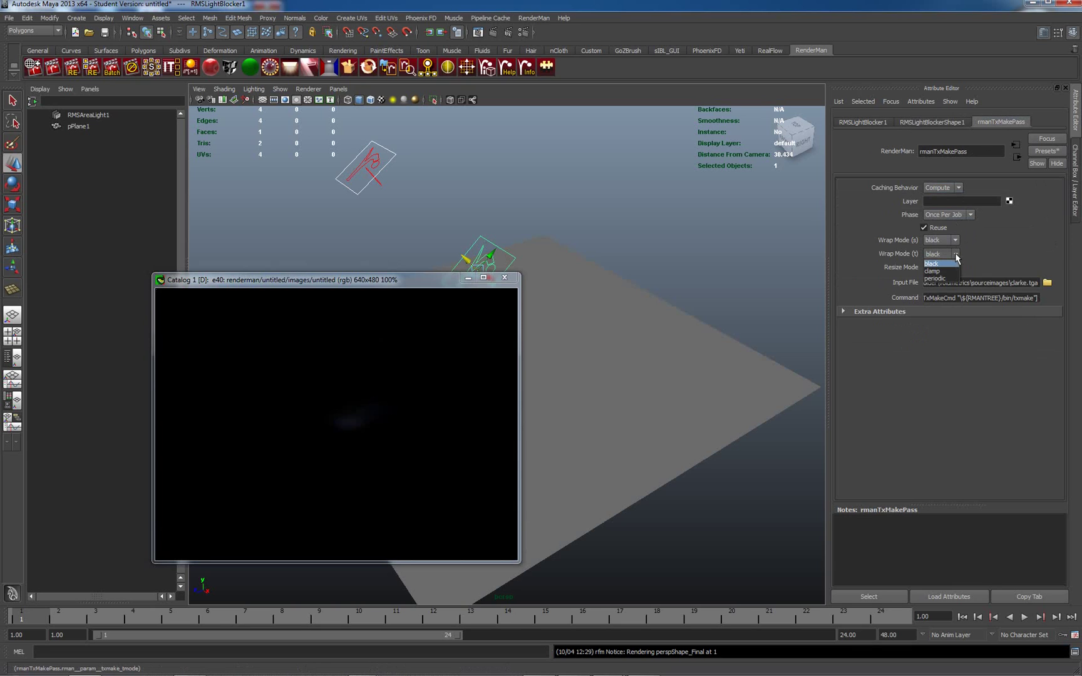
pyautogui.click(940, 273)
pyautogui.click(955, 268)
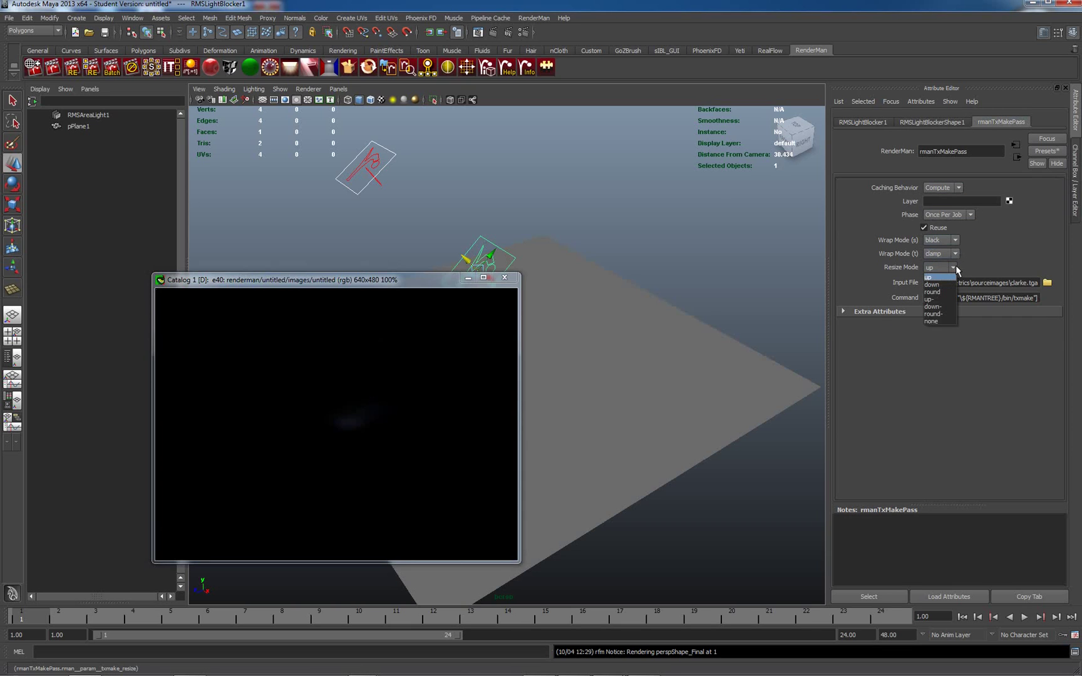
pyautogui.click(937, 299)
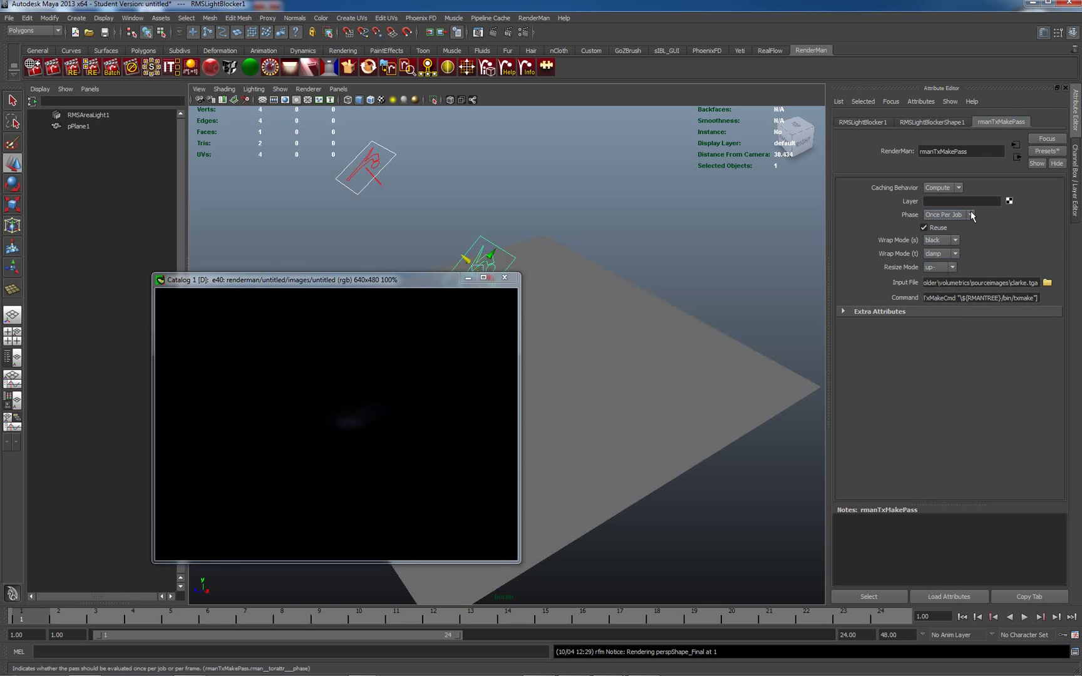
pyautogui.rightClick(359, 411)
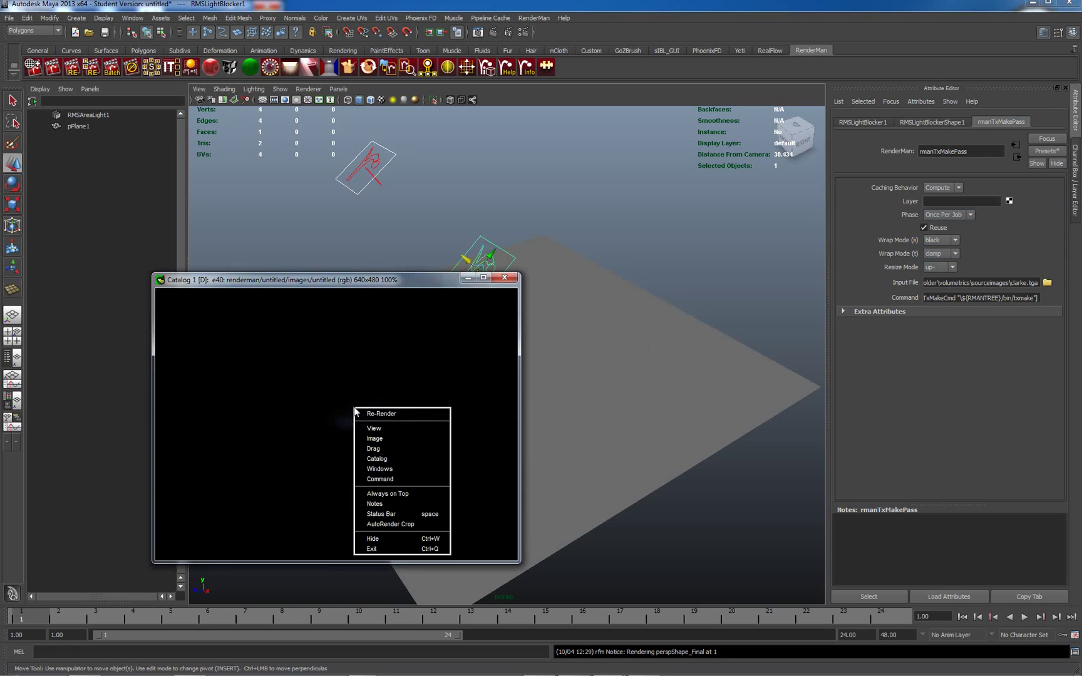
pyautogui.click(374, 416)
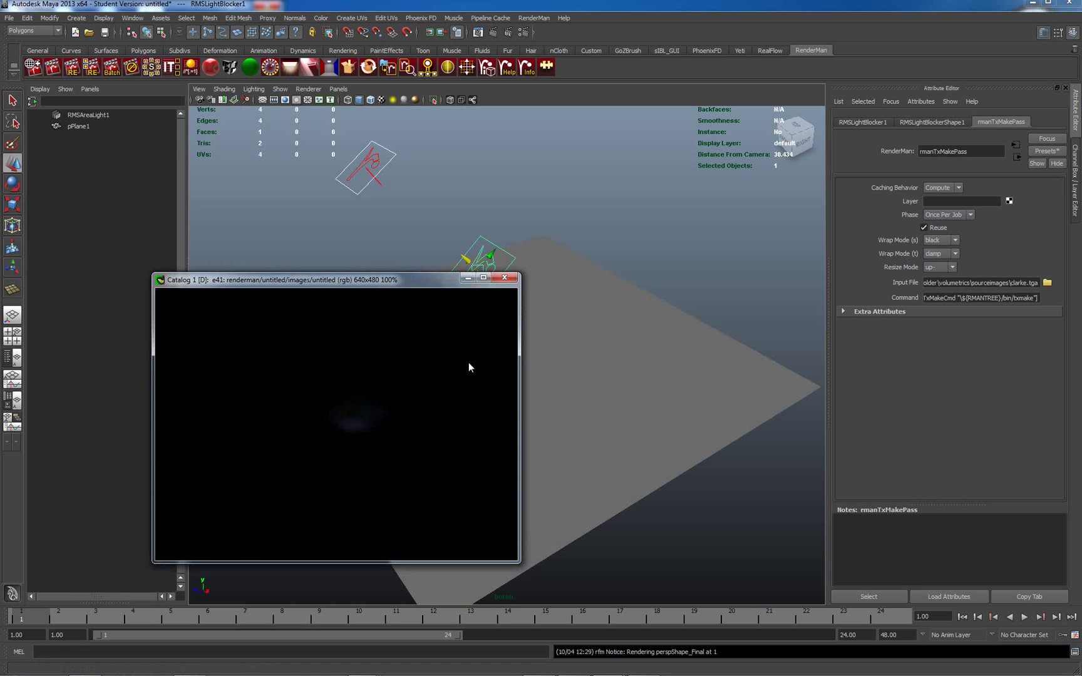
# - Scale the area light to about a third, set its intensity to 10, and re-render
pyautogui.click(388, 164)
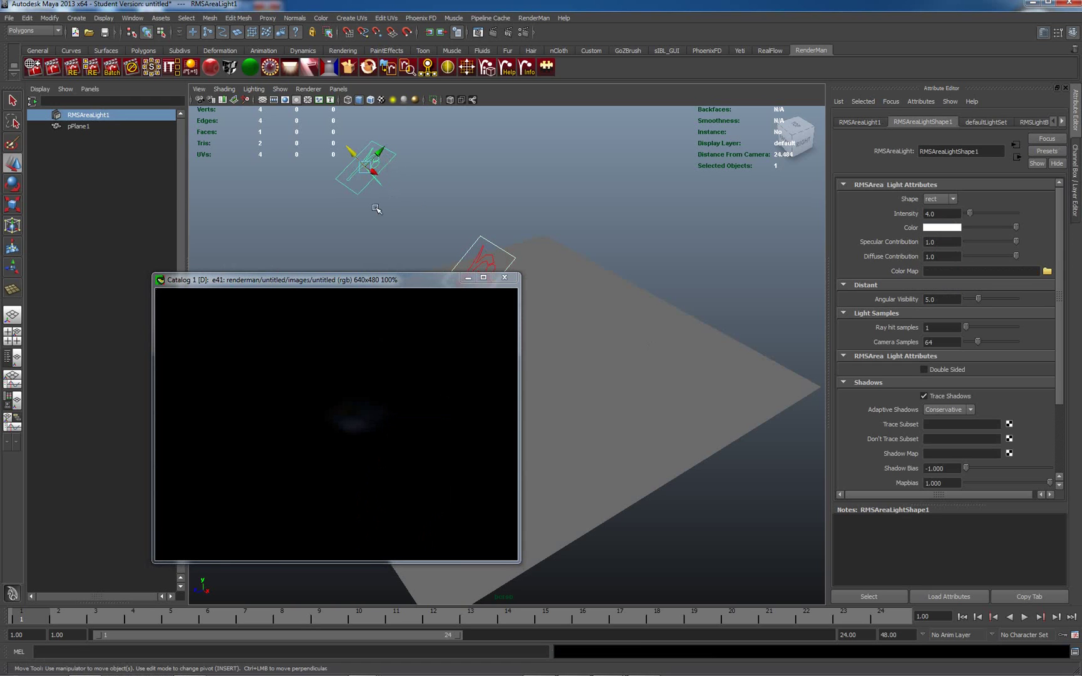
pyautogui.press('r')
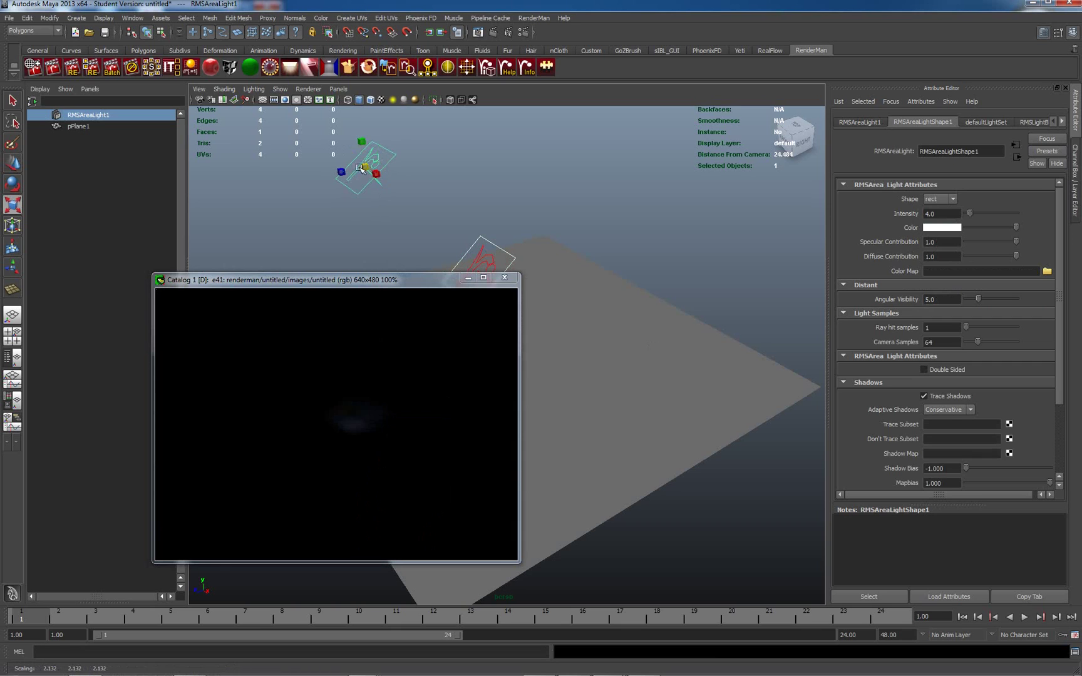
pyautogui.moveTo(361, 168); pyautogui.dragTo(130, 258)
pyautogui.click(939, 214)
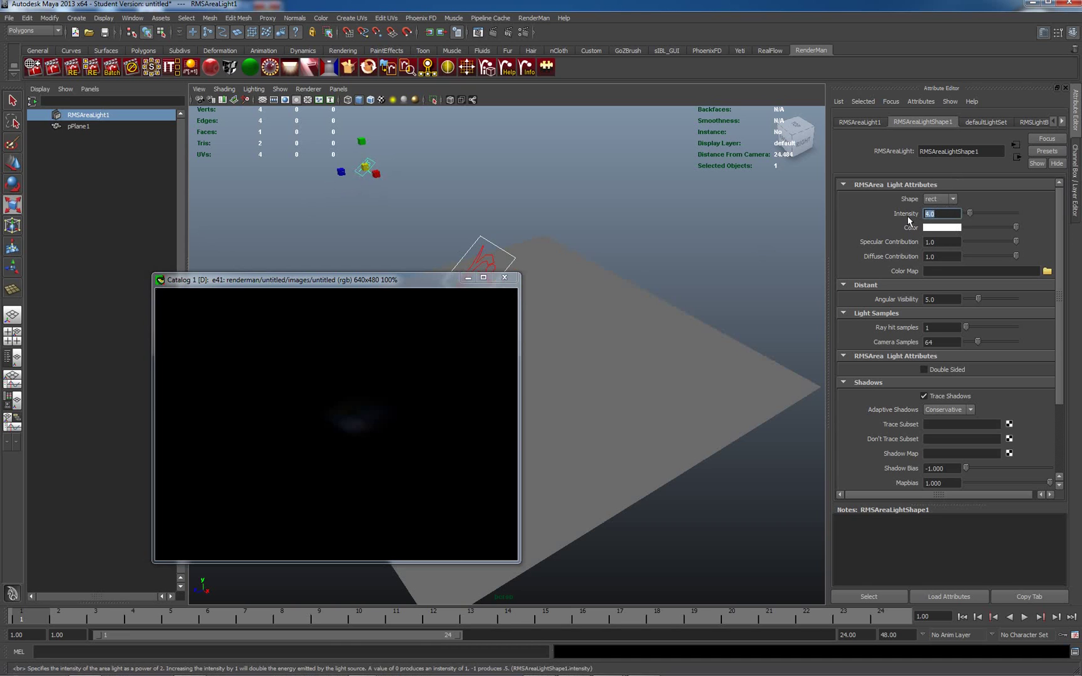
pyautogui.write('10')
pyautogui.press('Return')
pyautogui.rightClick(327, 405)
pyautogui.click(347, 405)
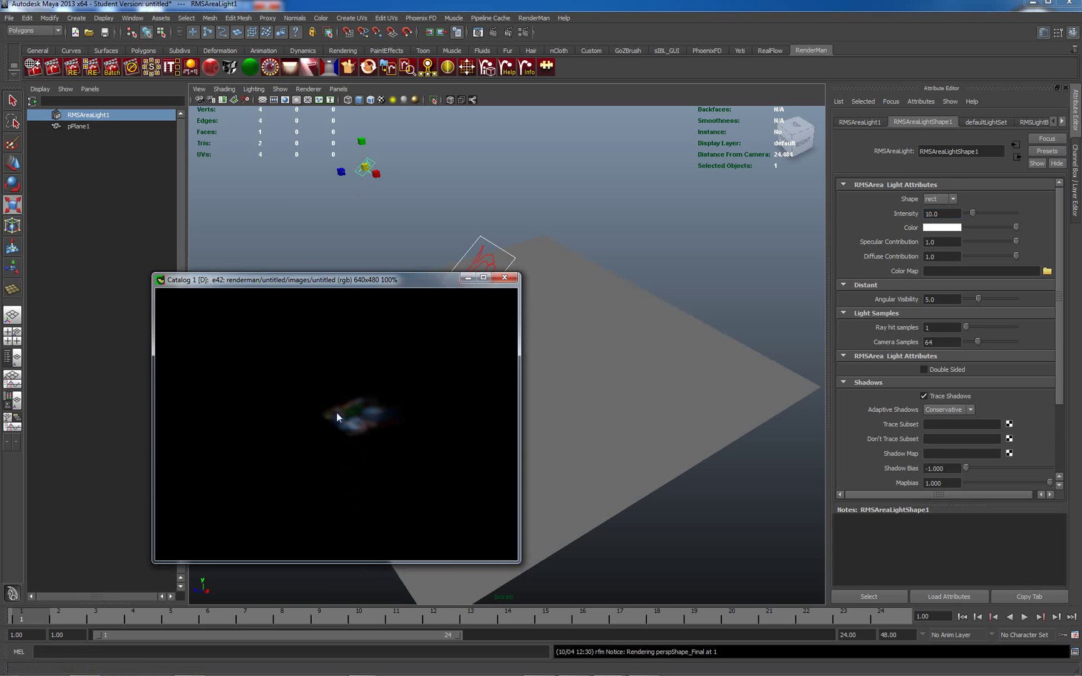
# - Shrink the area light much smaller and re-render the scene
pyautogui.moveTo(433, 289); pyautogui.dragTo(487, 348)
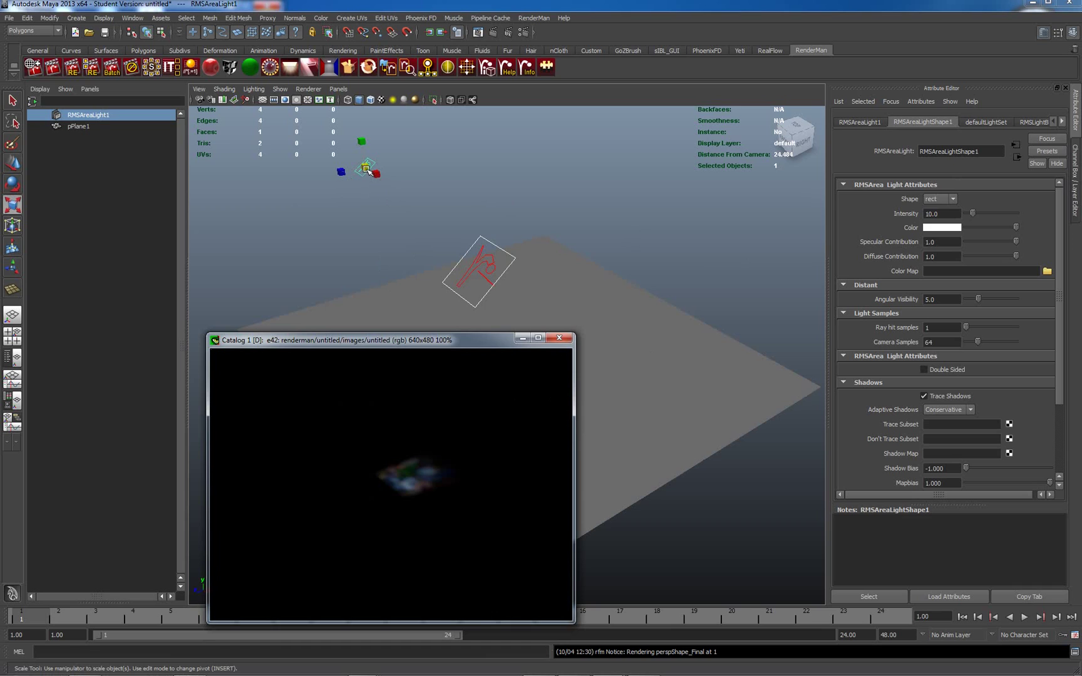
pyautogui.moveTo(366, 167); pyautogui.dragTo(284, 199)
pyautogui.rightClick(396, 448)
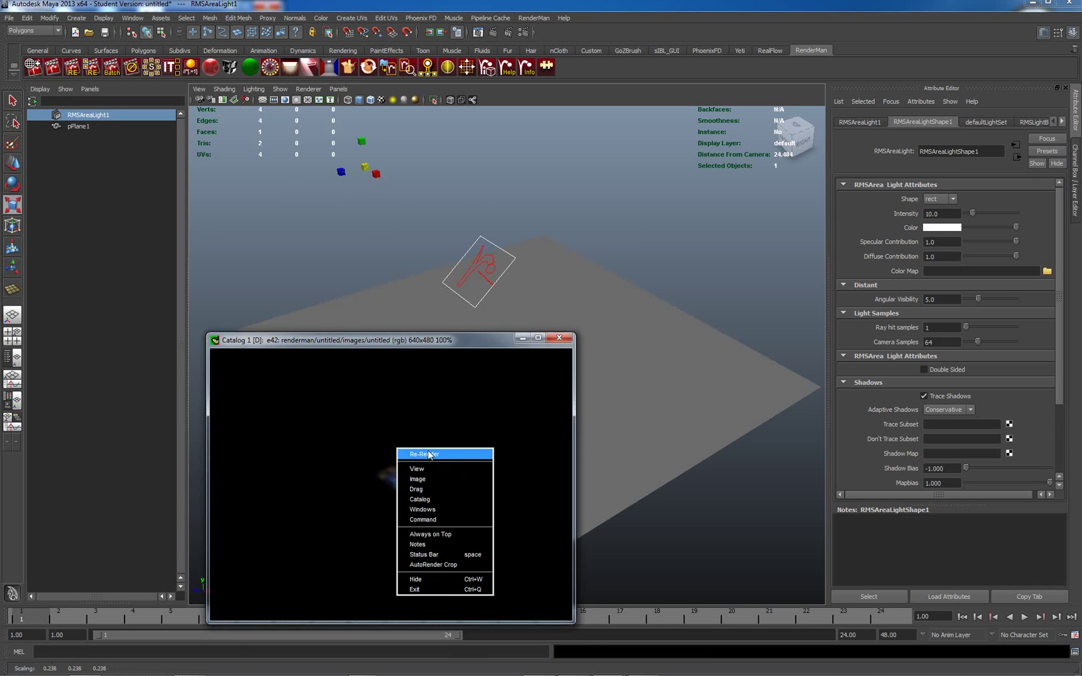
pyautogui.click(428, 452)
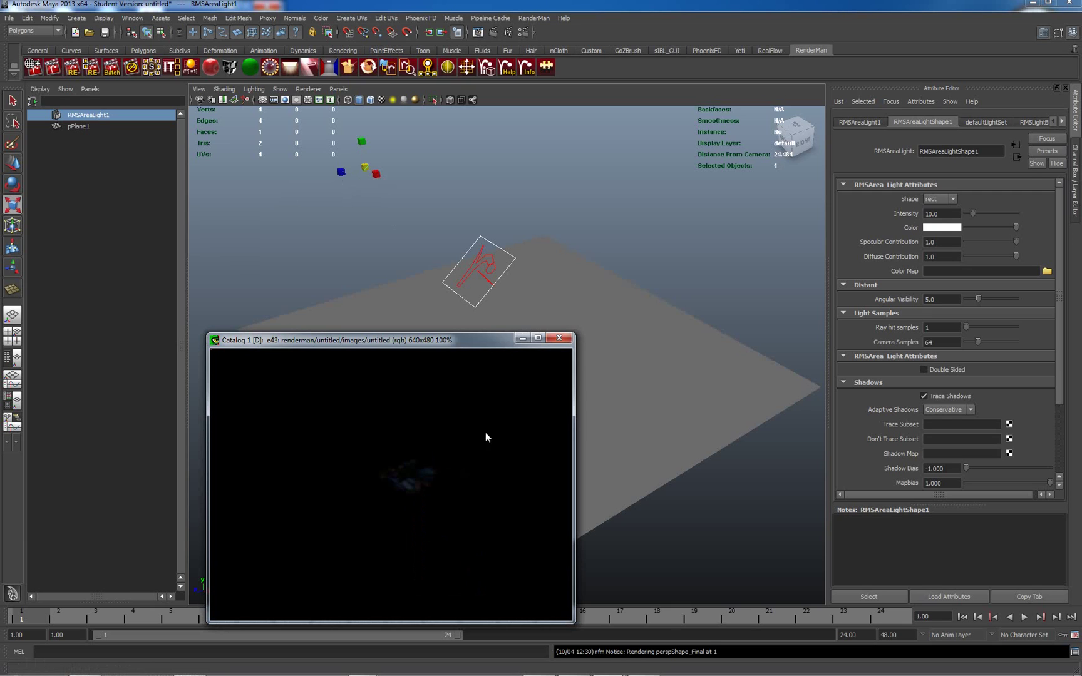
# - Raise the area light's Intensity to 13 and re-render the preview
pyautogui.click(933, 213)
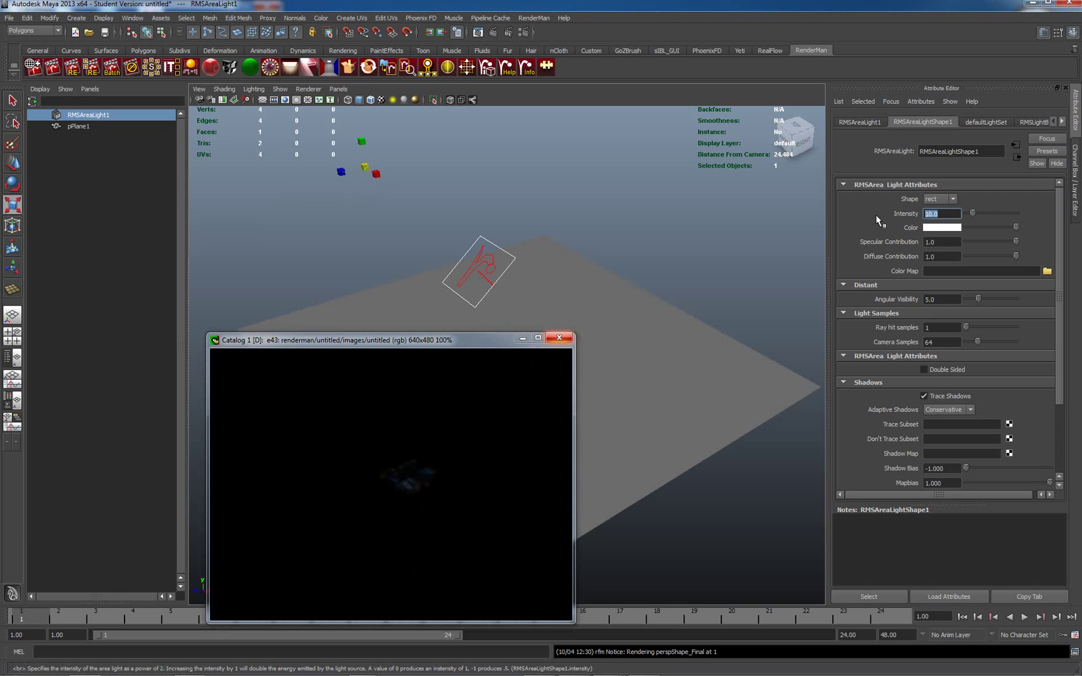
pyautogui.write('13')
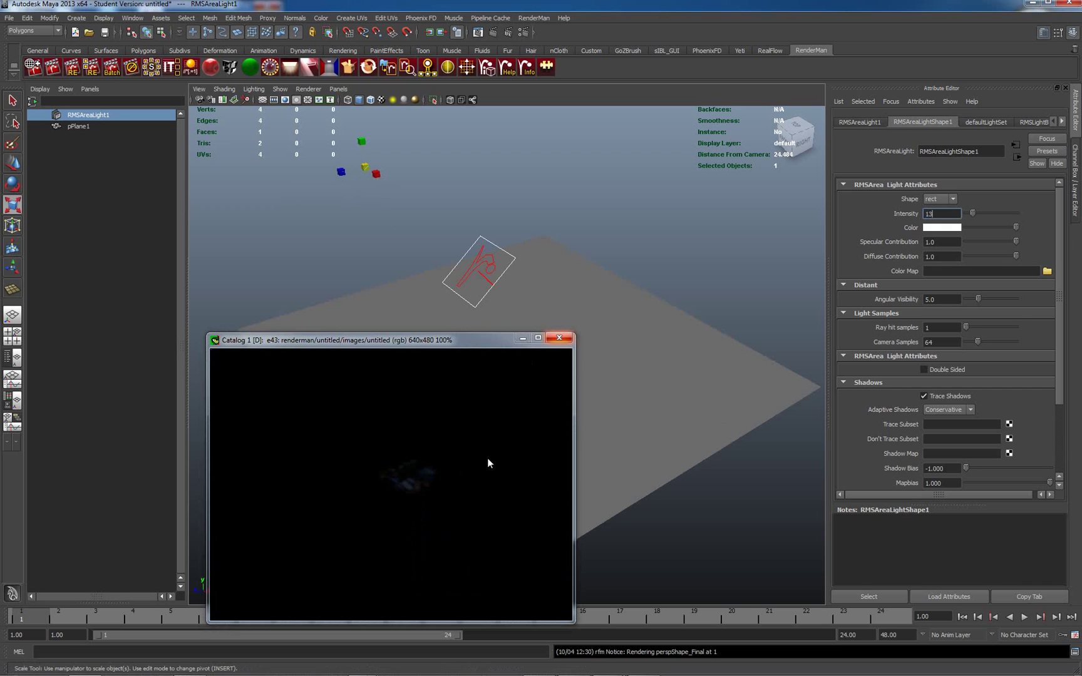
pyautogui.rightClick(404, 454)
pyautogui.click(423, 461)
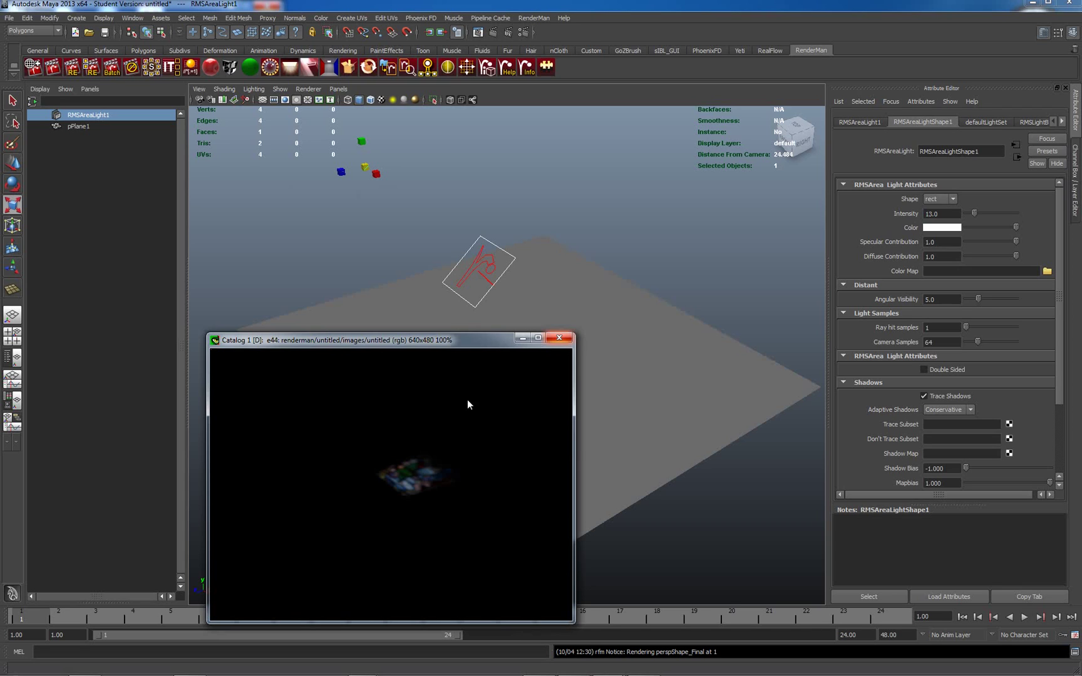
pyautogui.click(578, 194)
pyautogui.hotkey('ctrl', 'z')
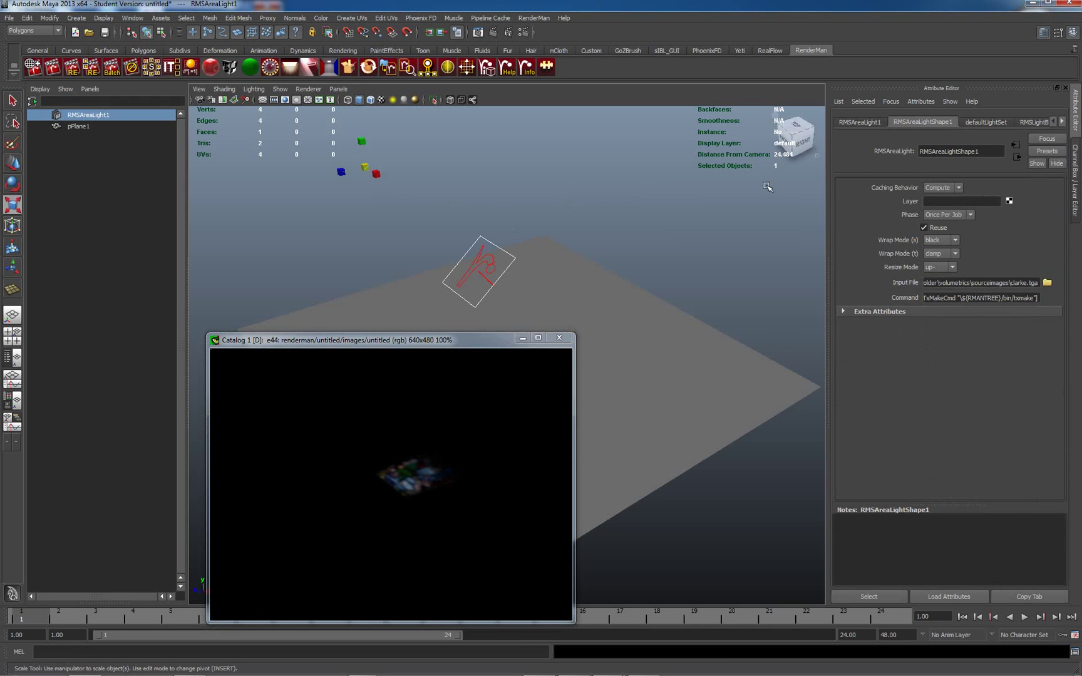
# - Check the RMSLightBlocker1 tabs, then bind RMSLightBlockerShape1 to the area light's Boundcoshaders[1] slot
pyautogui.click(1062, 123)
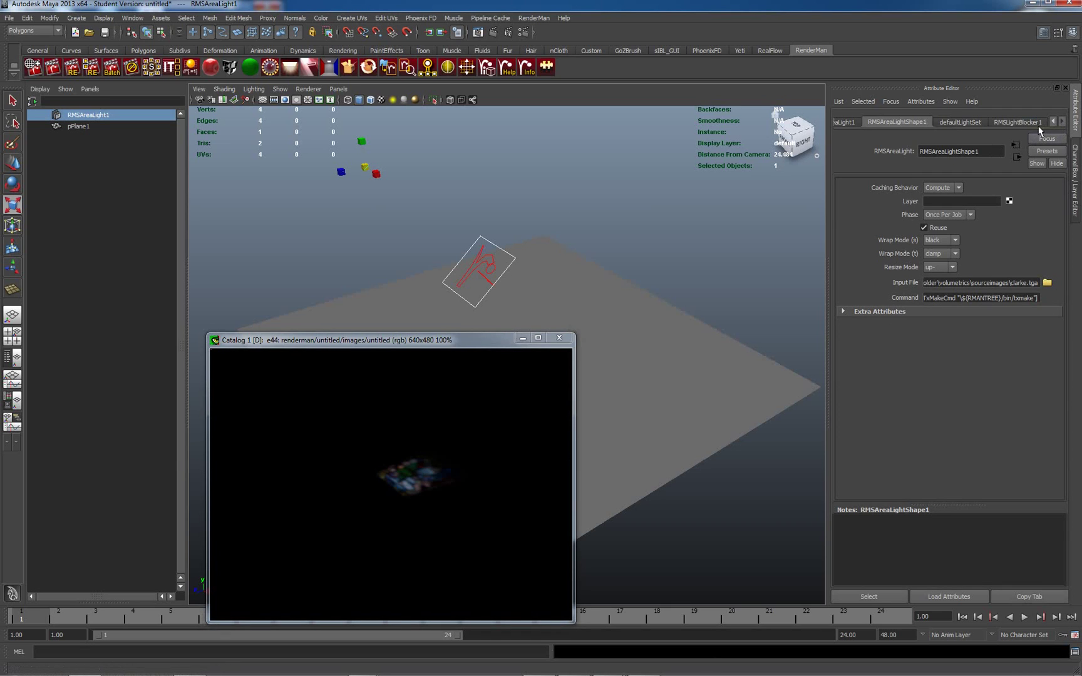
pyautogui.click(1035, 122)
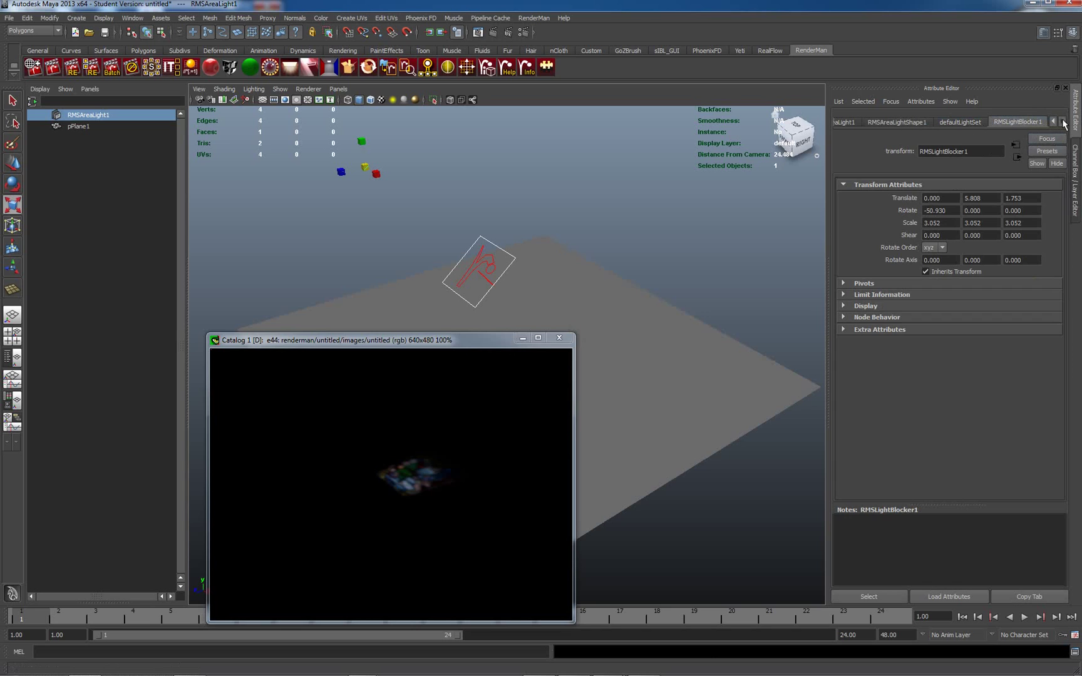
pyautogui.click(888, 123)
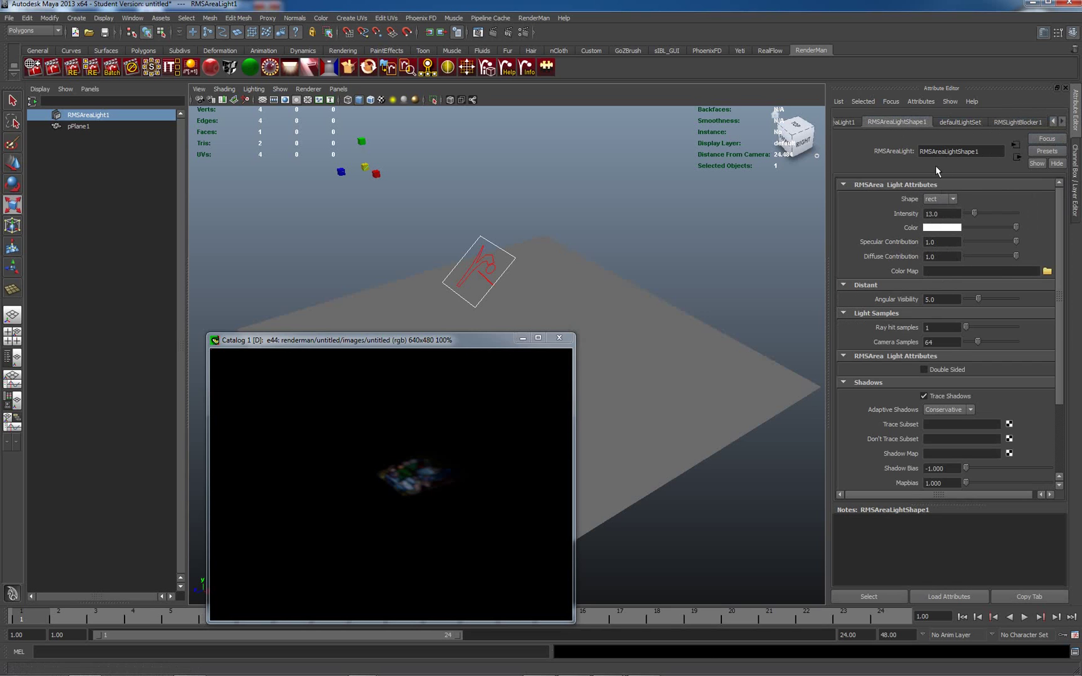
pyautogui.moveTo(1059, 374); pyautogui.dragTo(1064, 460)
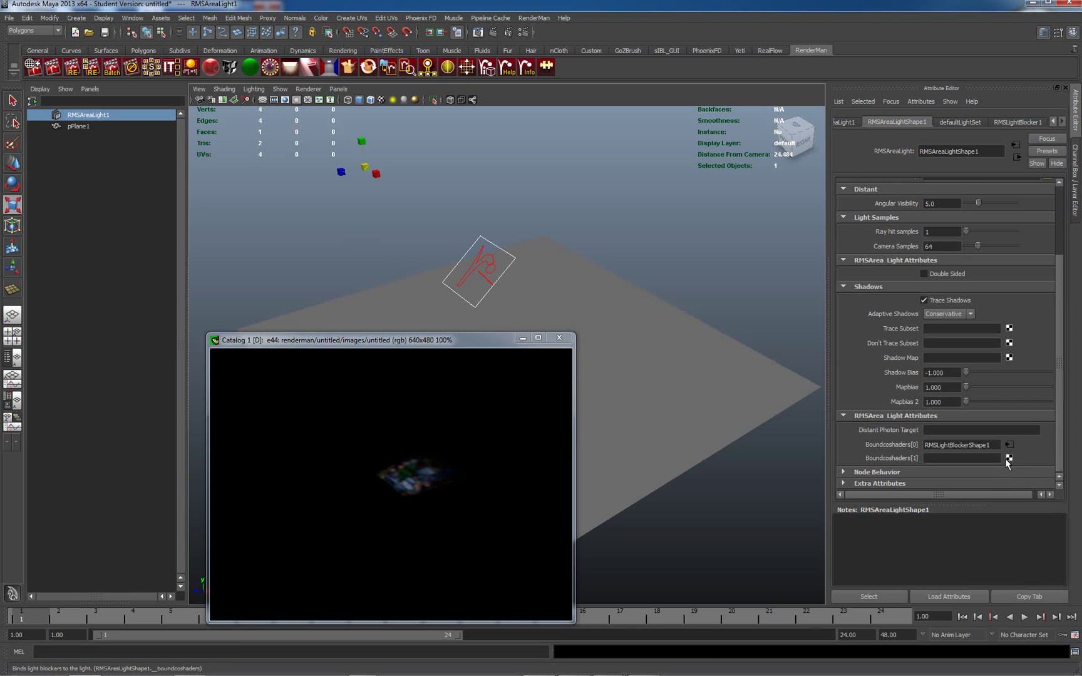
pyautogui.rightClick(956, 457)
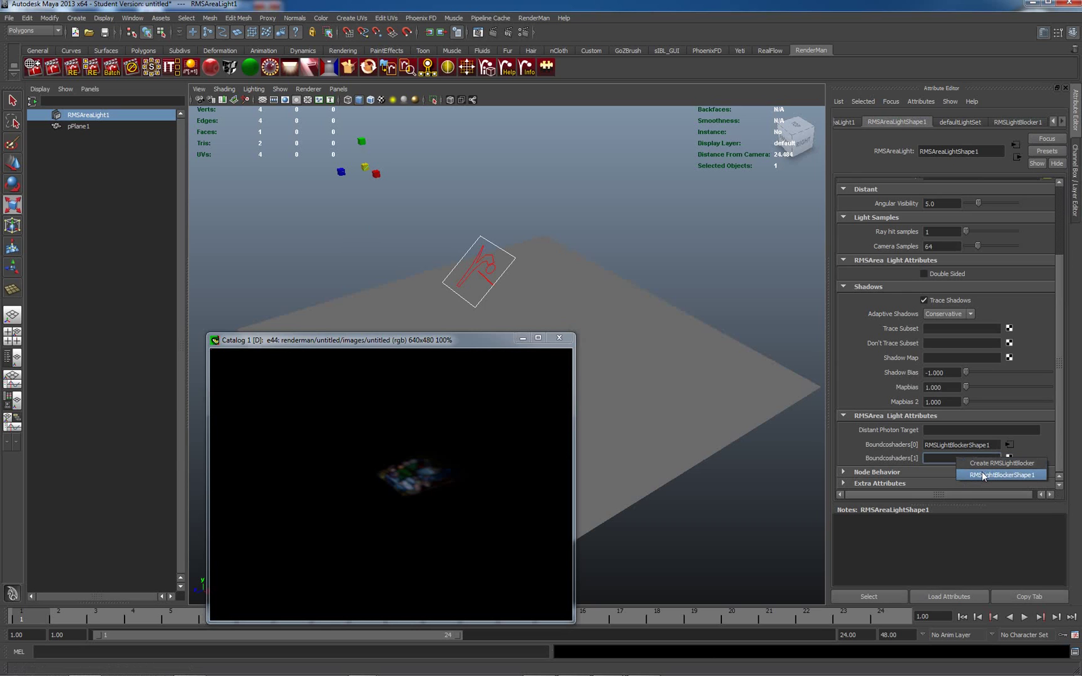
pyautogui.click(982, 474)
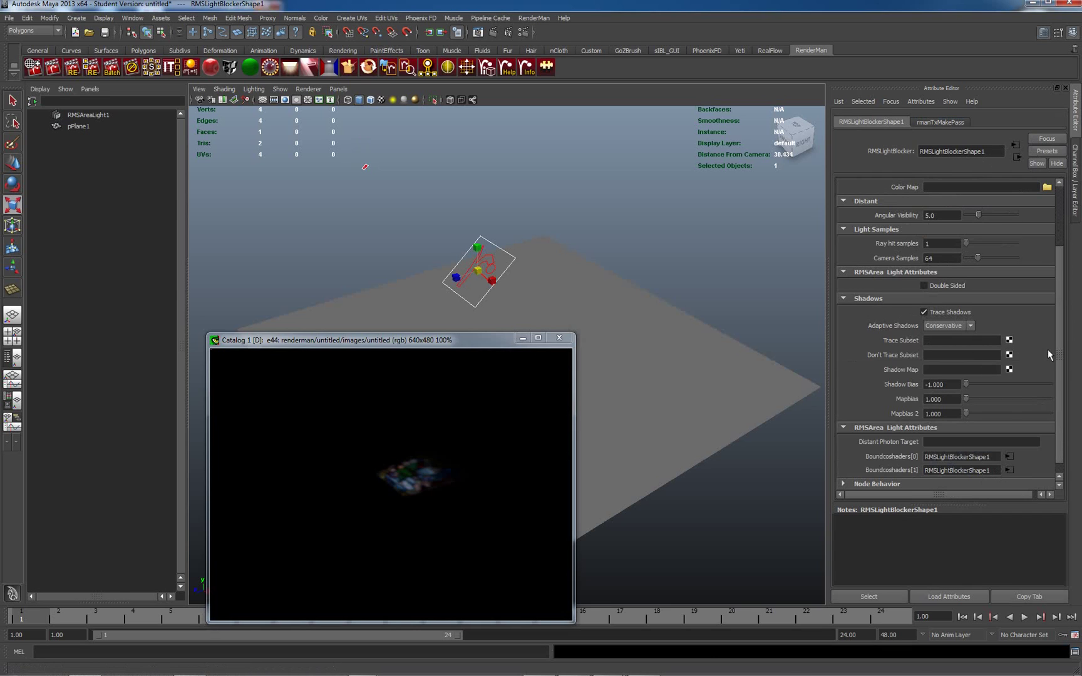
pyautogui.scroll(-1, 1056, 357)
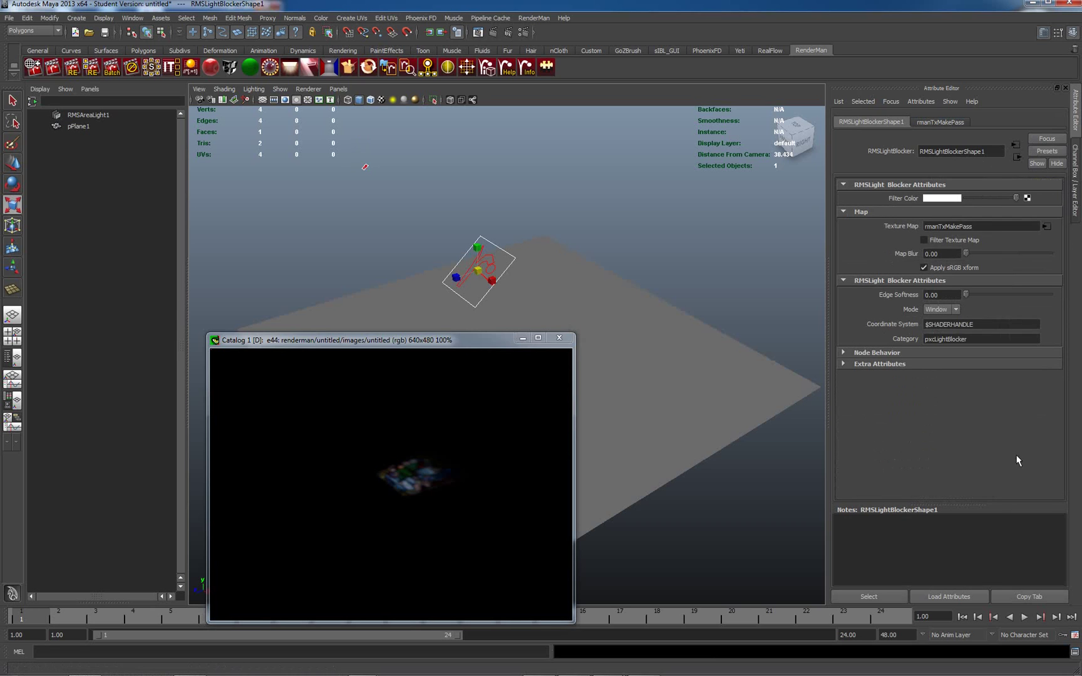
# - Clear the area light's Boundcoshaders[1] entry and create a new RMSLightBlocker in that slot
pyautogui.moveTo(493, 344); pyautogui.dragTo(529, 300)
pyautogui.click(366, 170)
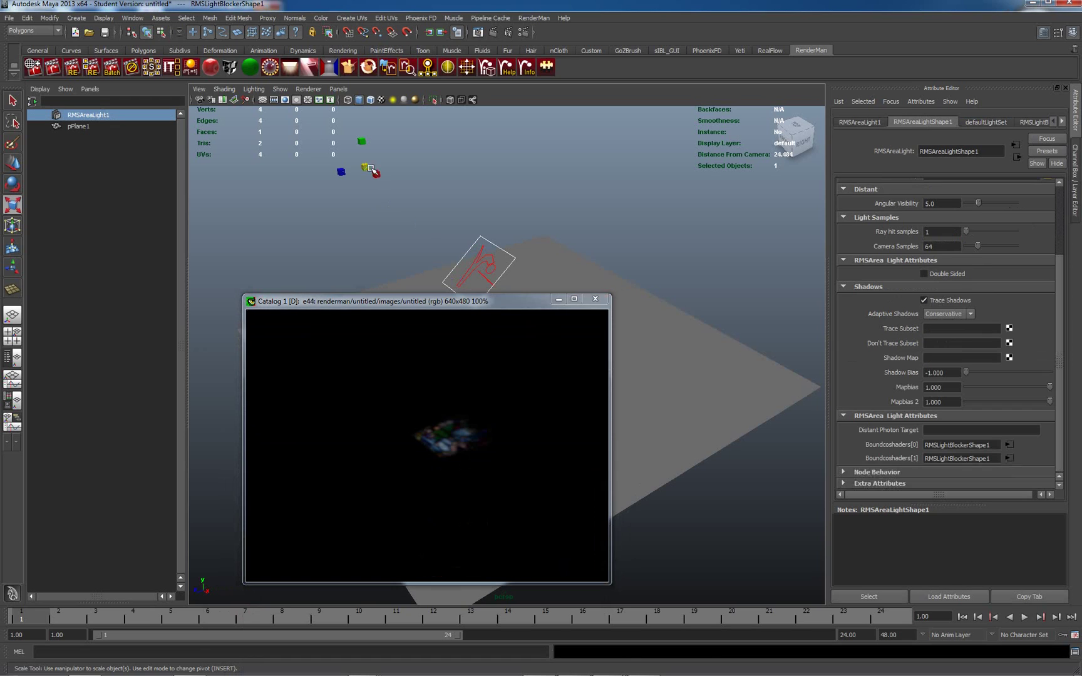
pyautogui.click(1006, 460)
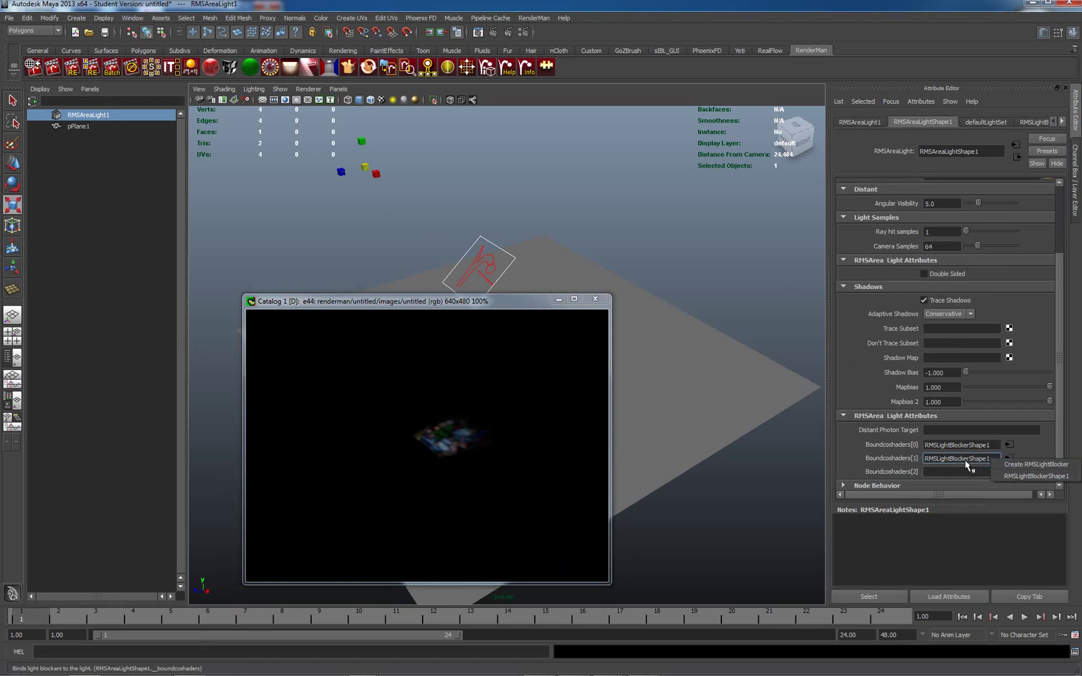
pyautogui.click(1010, 462)
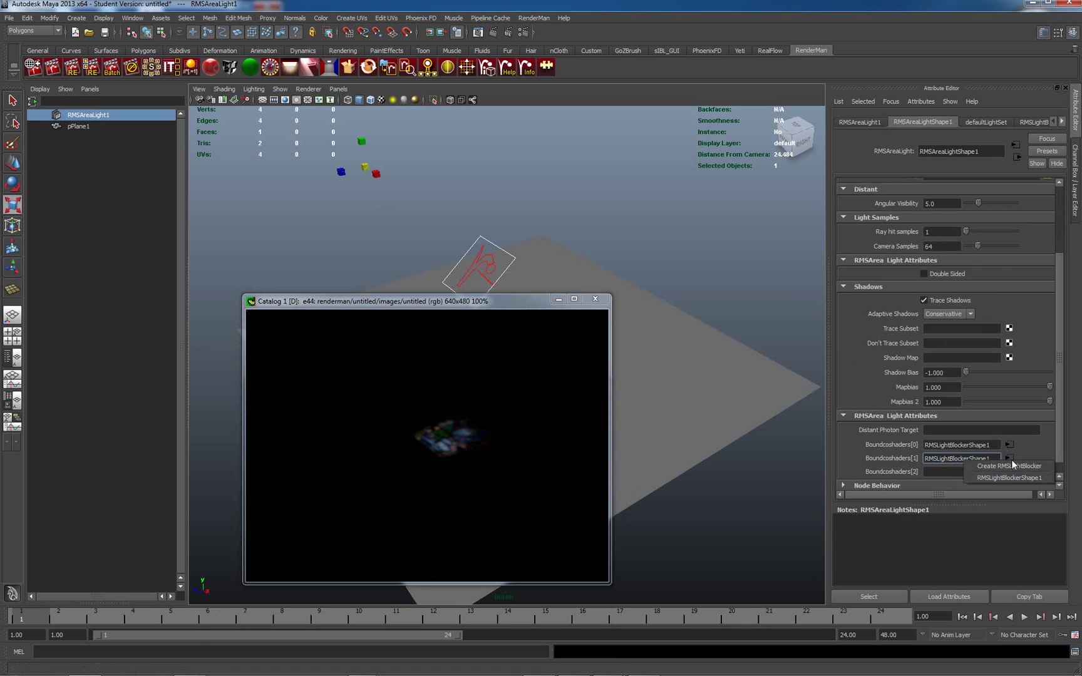
pyautogui.click(960, 460)
pyautogui.moveTo(994, 463); pyautogui.dragTo(913, 461)
pyautogui.press('BackSpace')
pyautogui.rightClick(933, 462)
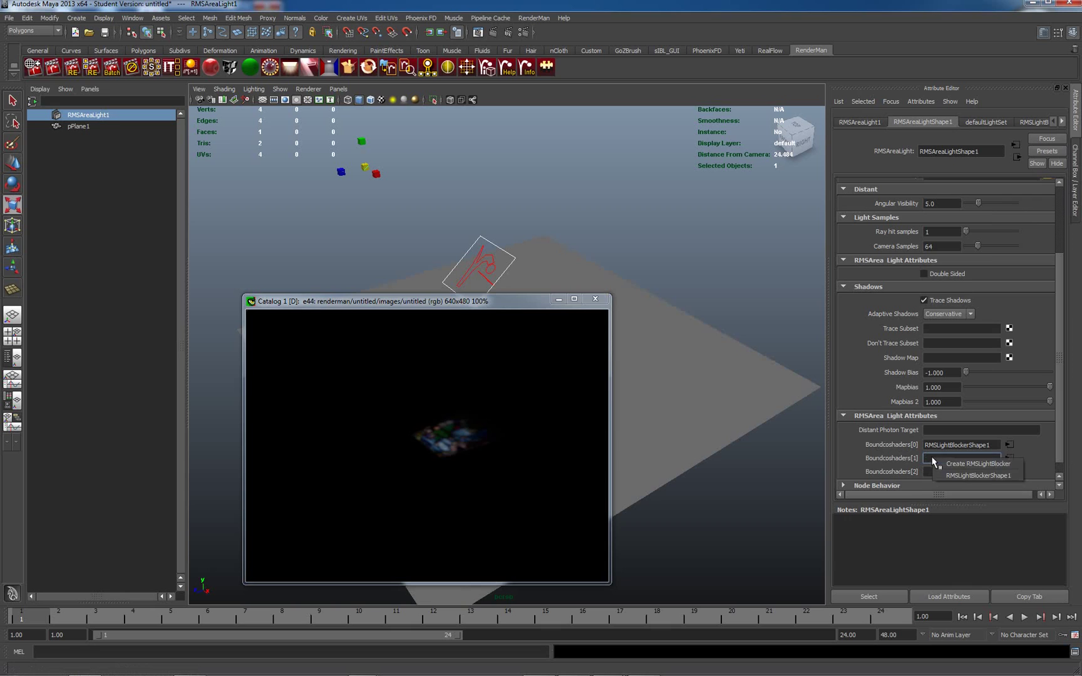
pyautogui.click(953, 472)
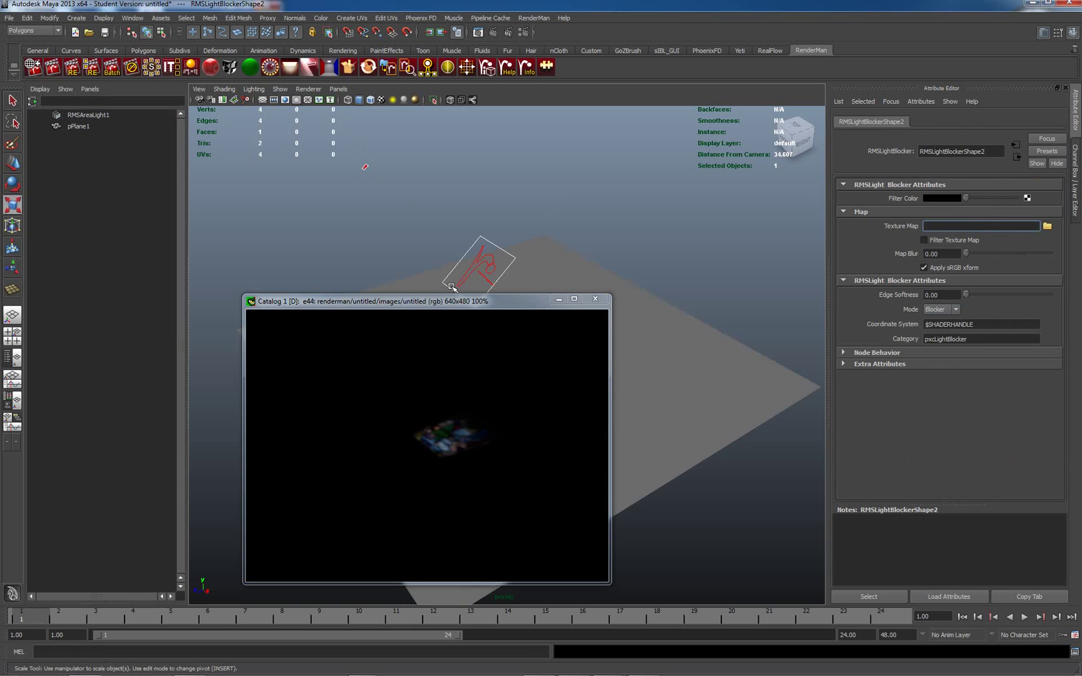
# - Scale RMSLightBlocker2 up about 2.8 times and set its Mode to Window
pyautogui.moveTo(448, 302); pyautogui.dragTo(538, 418)
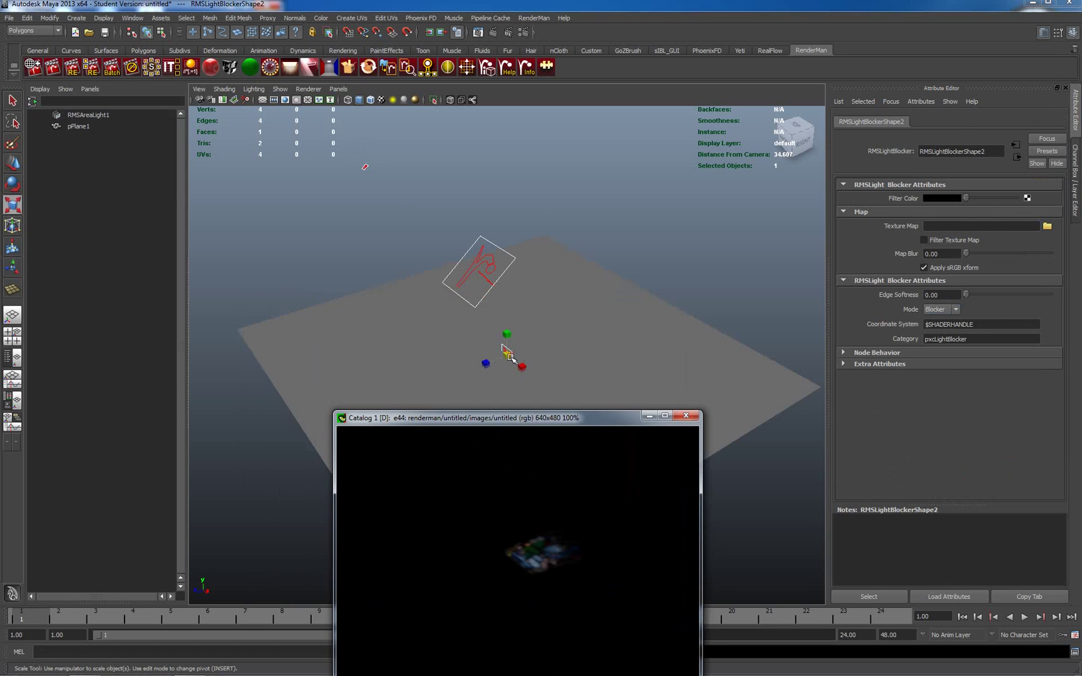
pyautogui.click(625, 230)
pyautogui.click(507, 350)
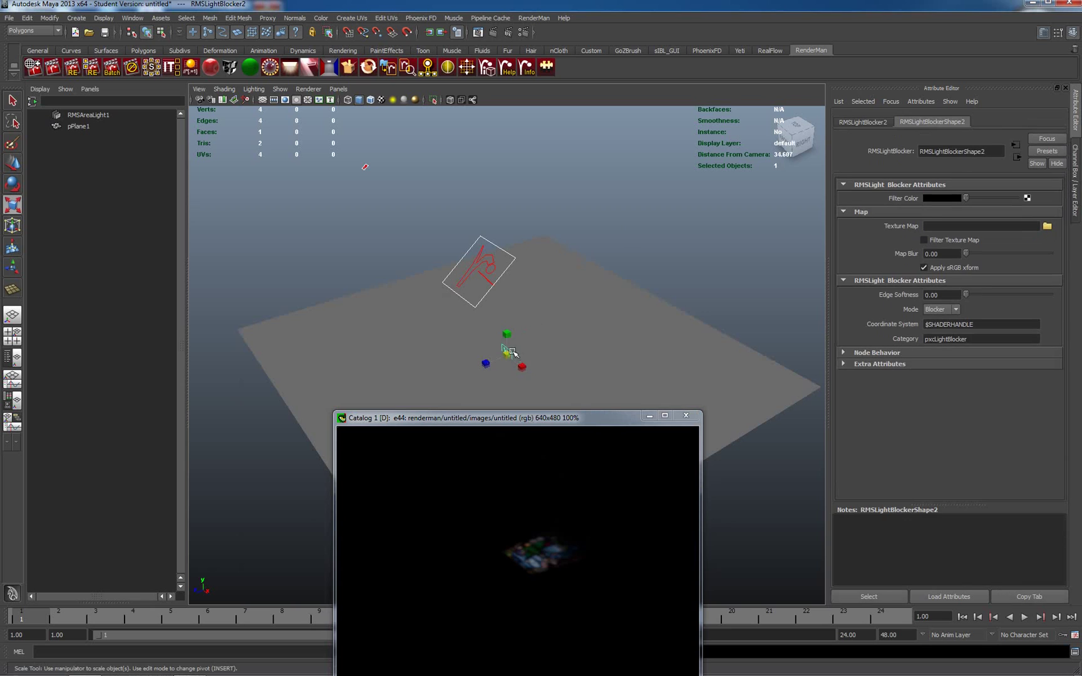
pyautogui.moveTo(507, 350); pyautogui.dragTo(673, 259)
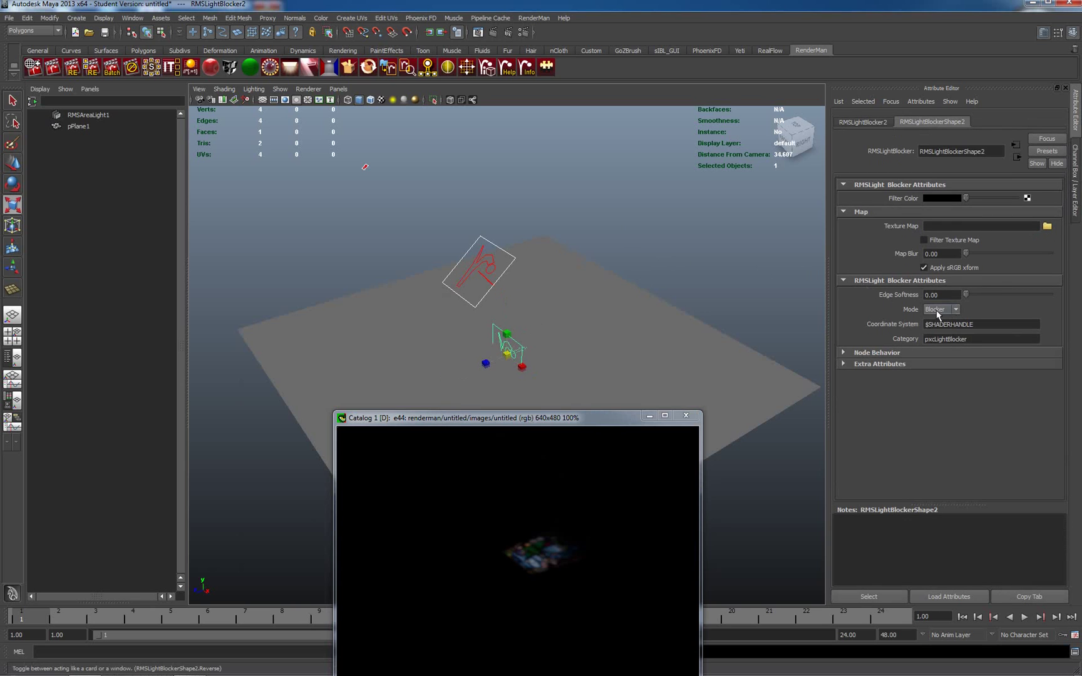
pyautogui.click(939, 327)
# - Re-render the scene from the Catalog window with the window-mode blocker
pyautogui.moveTo(600, 414); pyautogui.dragTo(591, 379)
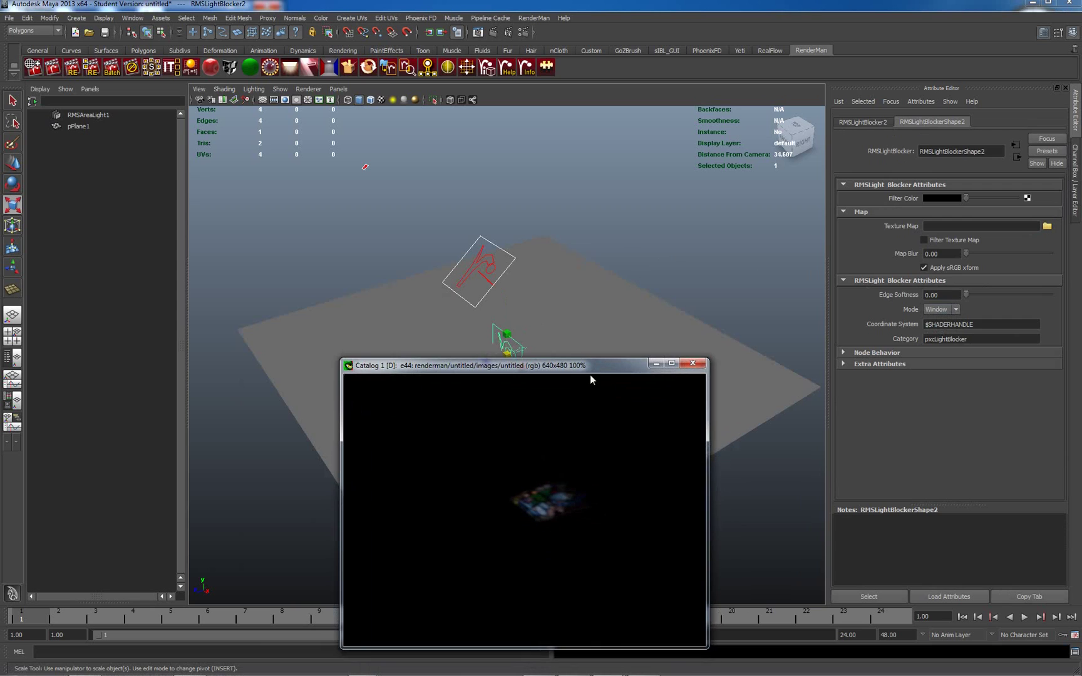
pyautogui.rightClick(524, 465)
pyautogui.click(558, 472)
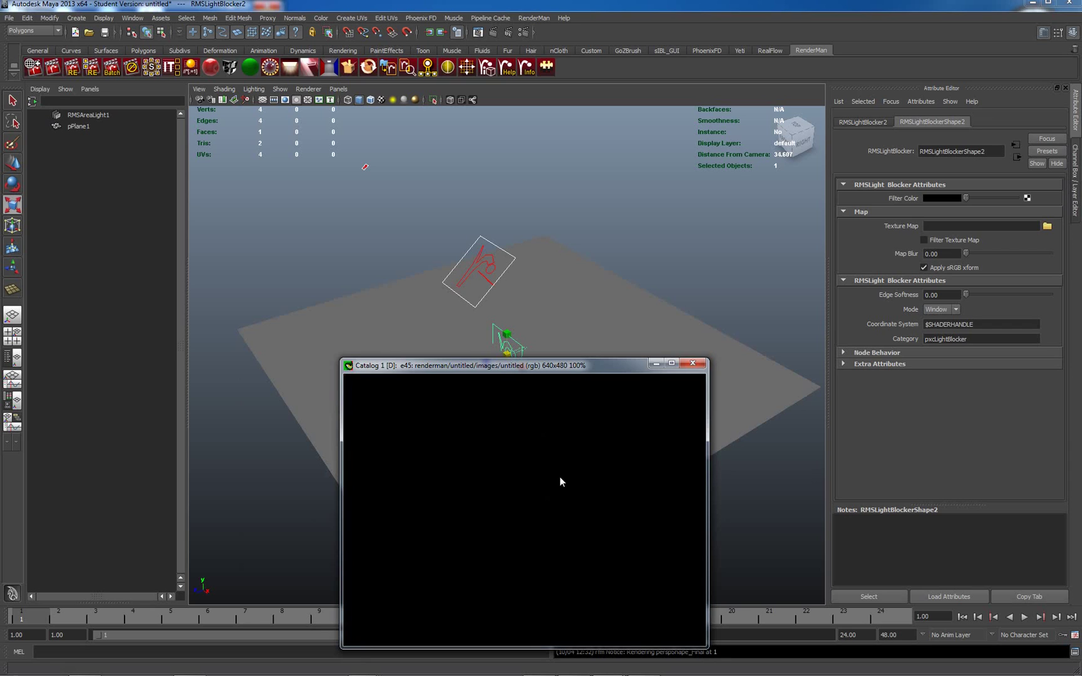
# - Deselect everything and re-render the Catalog preview to see light through the window blocker
pyautogui.click(621, 255)
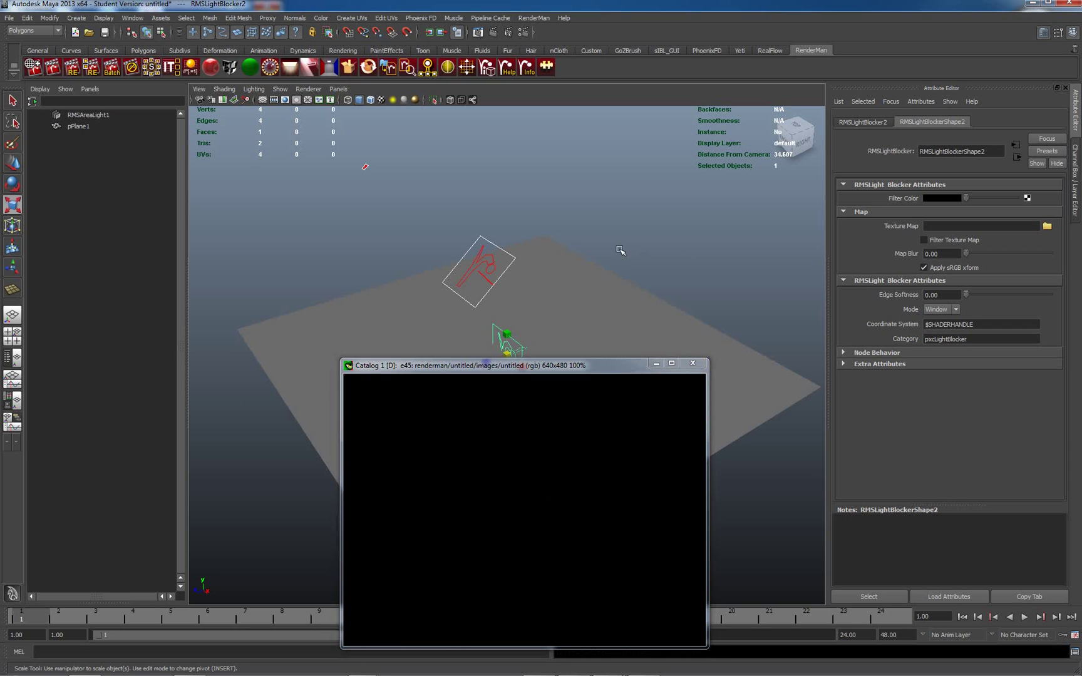
pyautogui.click(514, 340)
pyautogui.rightClick(505, 507)
pyautogui.click(527, 512)
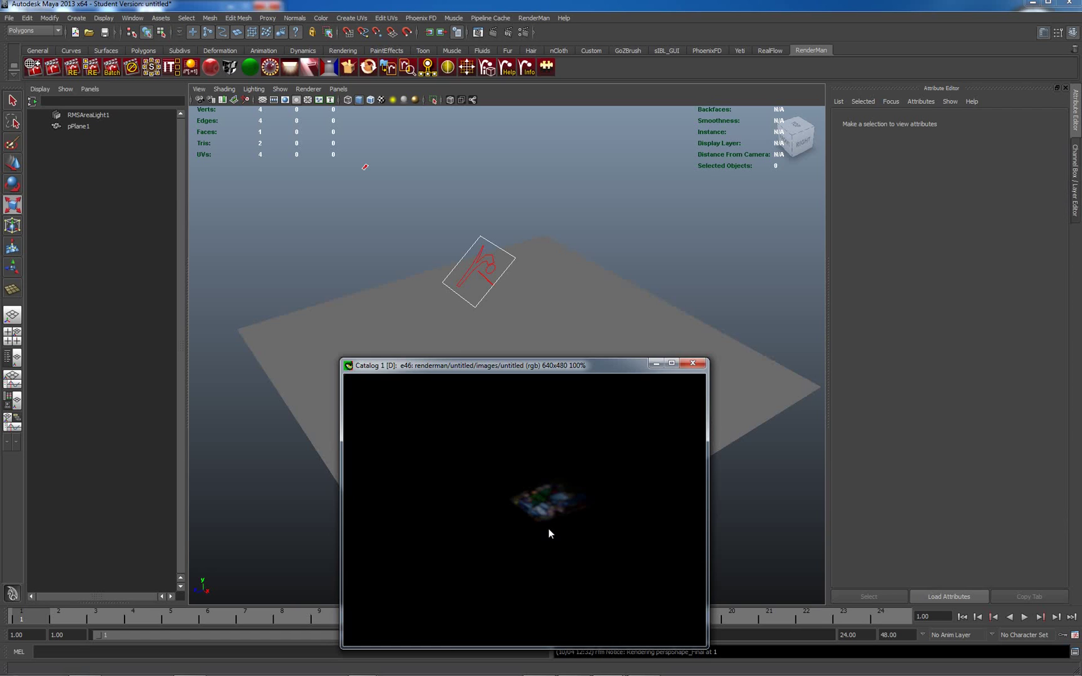
pyautogui.press('r')
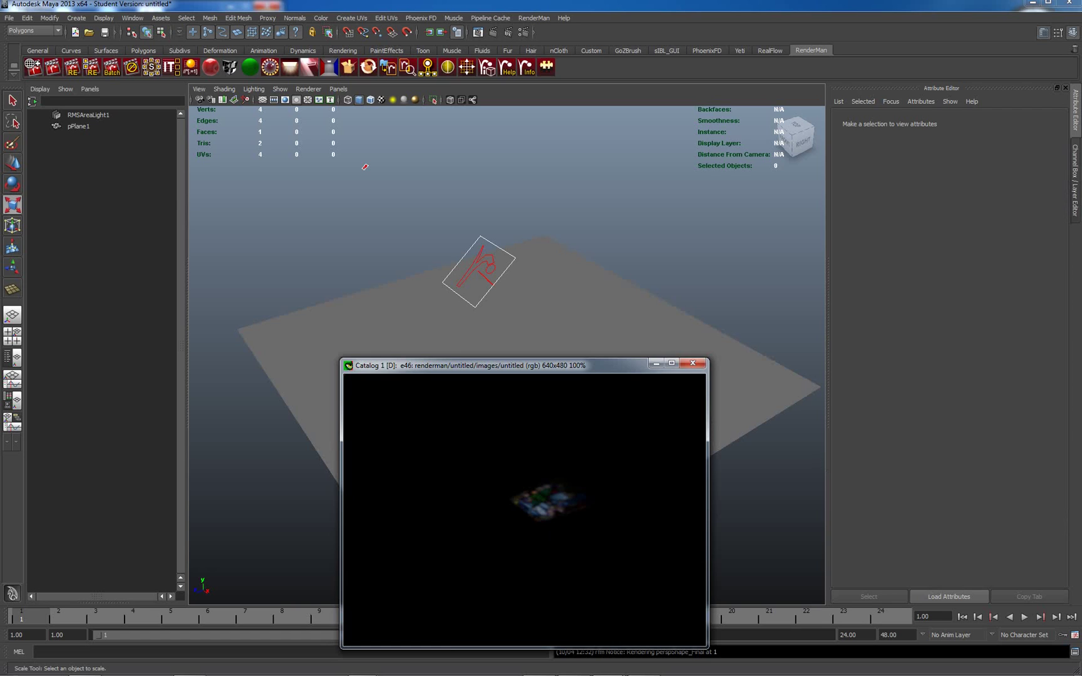